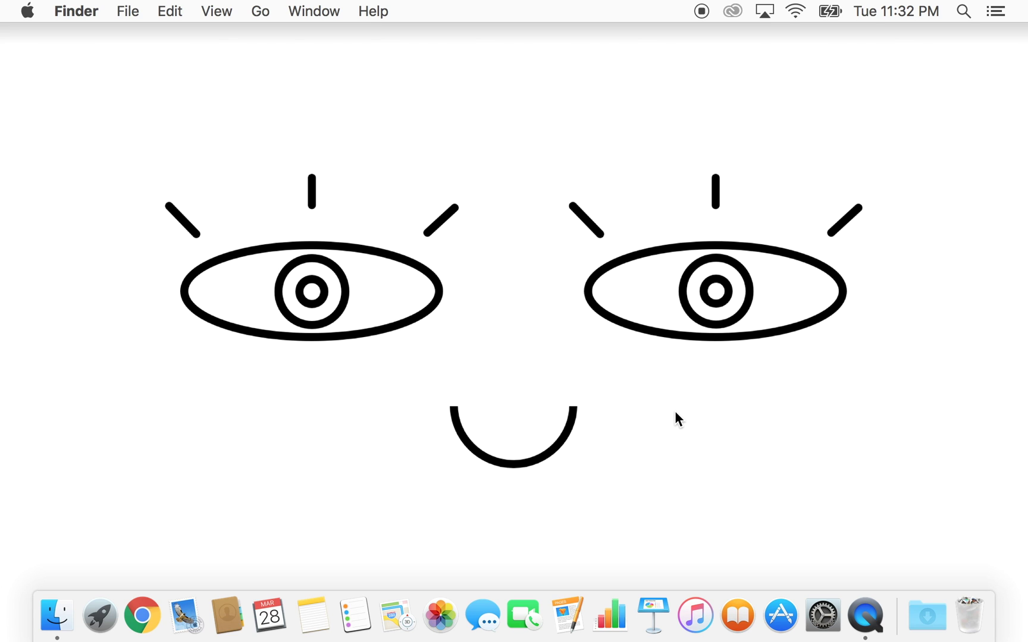
Step: Launch Google Chrome from the Dock
{"action": "left_click", "coordinate": [143, 616]}
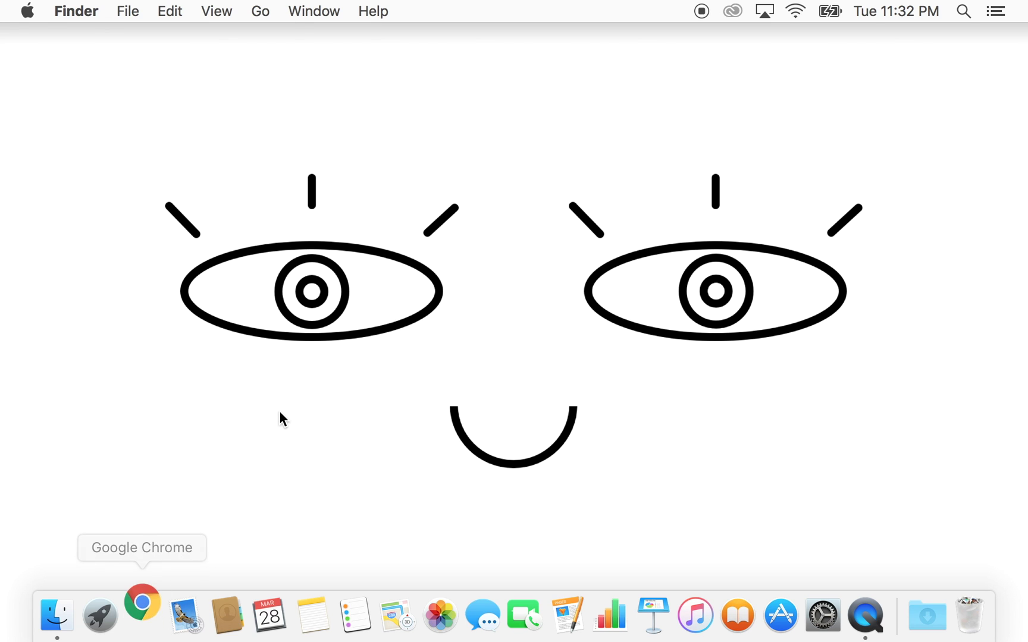
Step: Search 'mininiconda install' and download Miniconda3-latest-MacOSX-x86_64.sh for Python 3.6 via conda's Quick install page
{"action": "type", "text": "mininiconda install"}
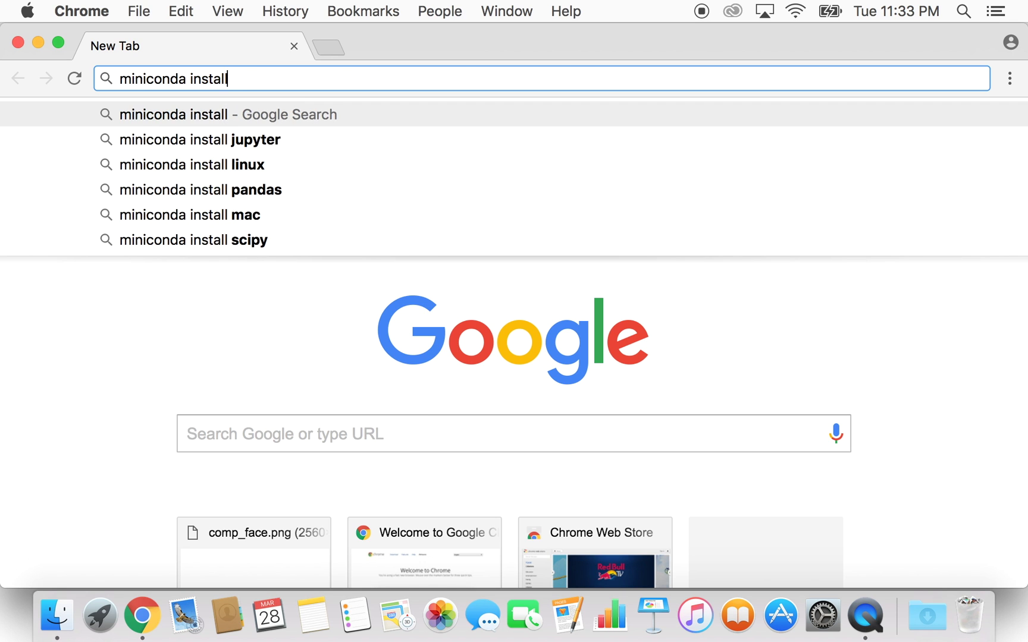
{"action": "key", "text": "Return"}
{"action": "left_click", "coordinate": [355, 287]}
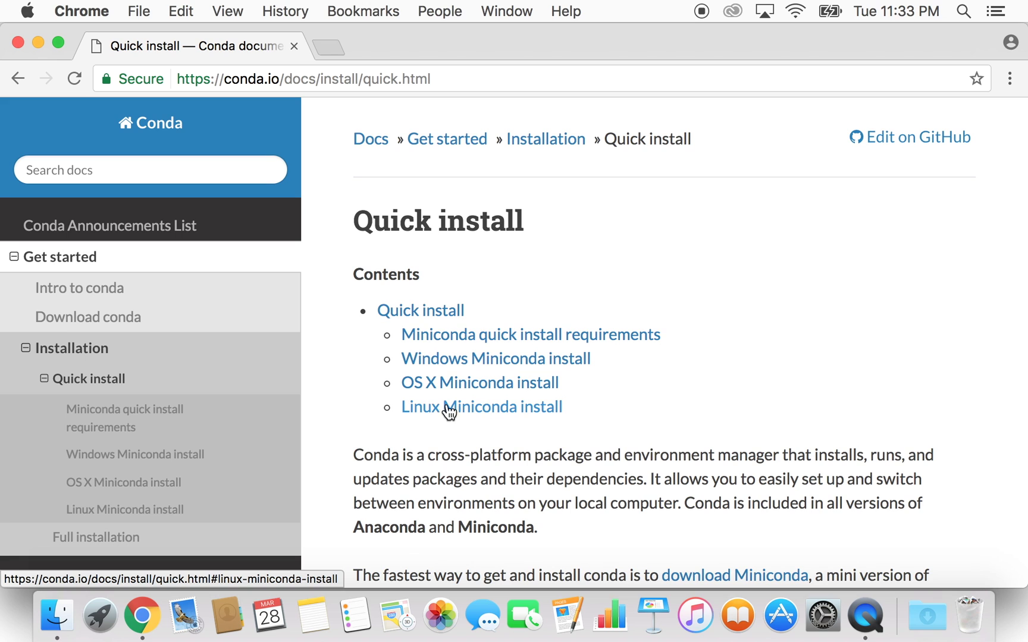
{"action": "left_click", "coordinate": [457, 384]}
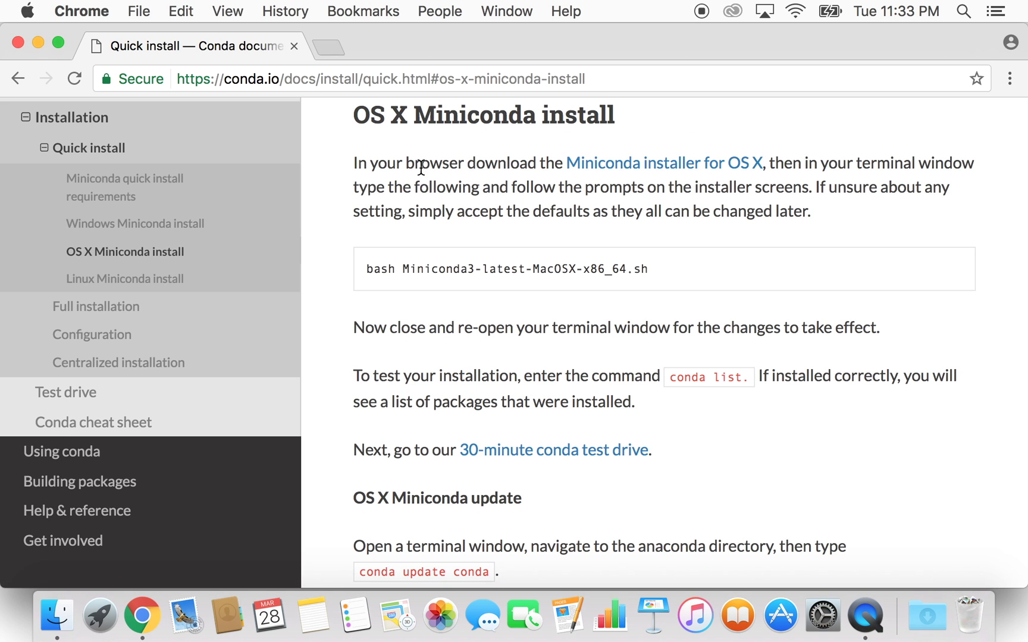
{"action": "left_click", "coordinate": [651, 173]}
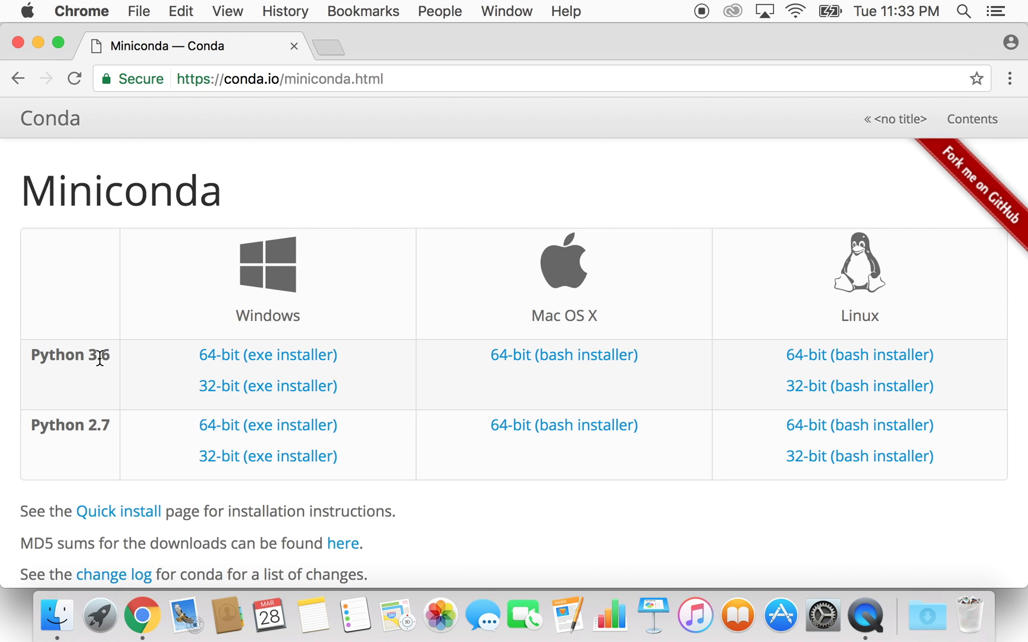
{"action": "left_click", "coordinate": [527, 355]}
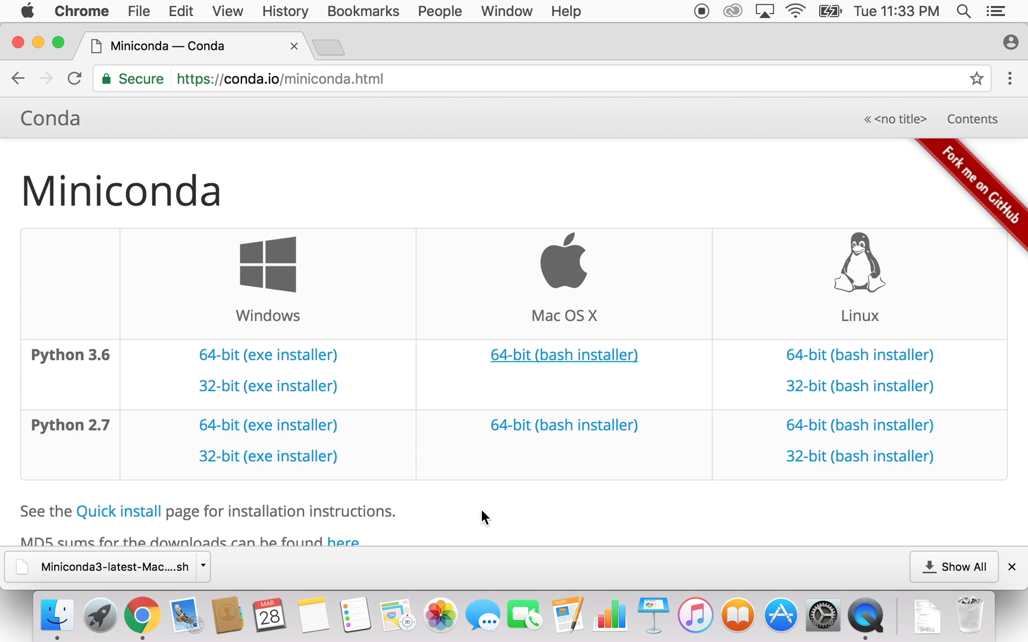
{"action": "key", "text": "super+space"}
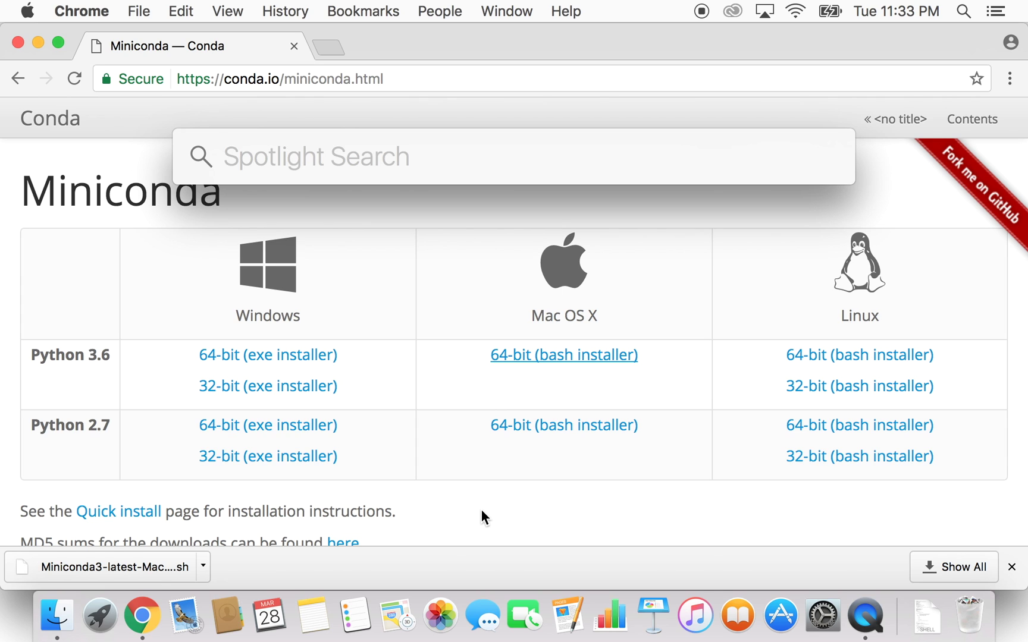
Step: Launch Terminal via Spotlight and enlarge its window to fill the screen
{"action": "type", "text": "termi"}
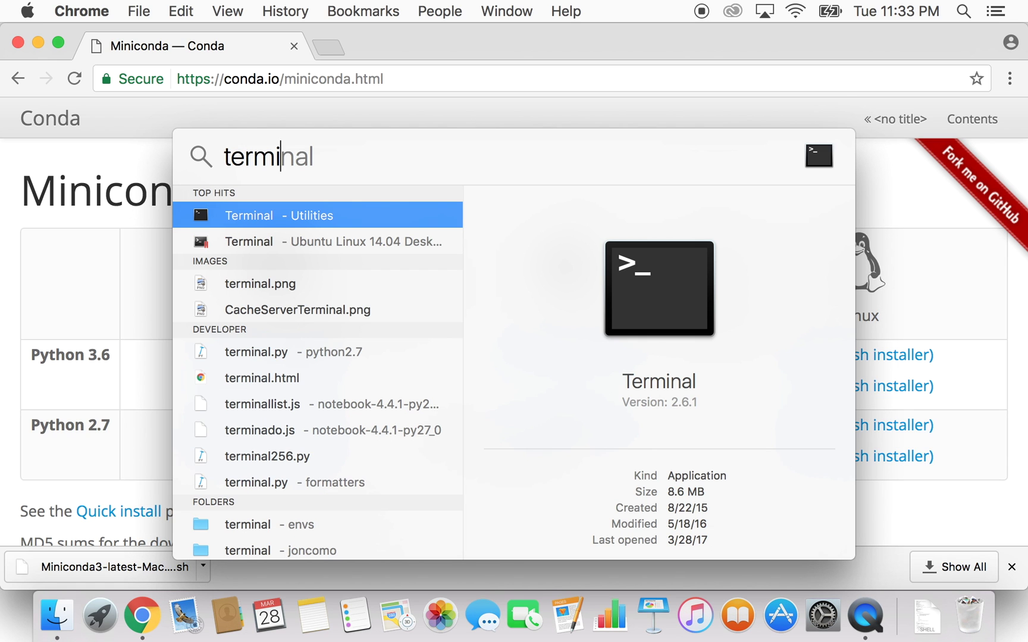
{"action": "key", "text": "Return"}
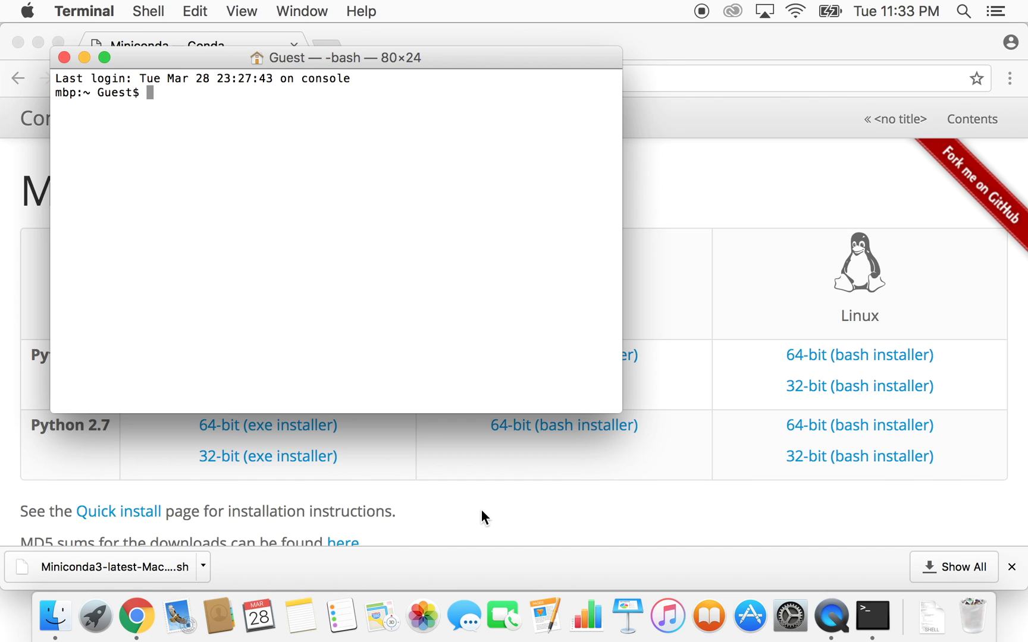
{"action": "key", "text": "super+plus"}
{"action": "key", "text": "super+plus"}
{"action": "key", "text": "super+plus"}
Step: Highlight the machine name and the user name in the shell prompt
{"action": "left_click_drag", "start_coordinate": [8, 89], "coordinate": [50, 89]}
{"action": "left_click", "coordinate": [64, 89]}
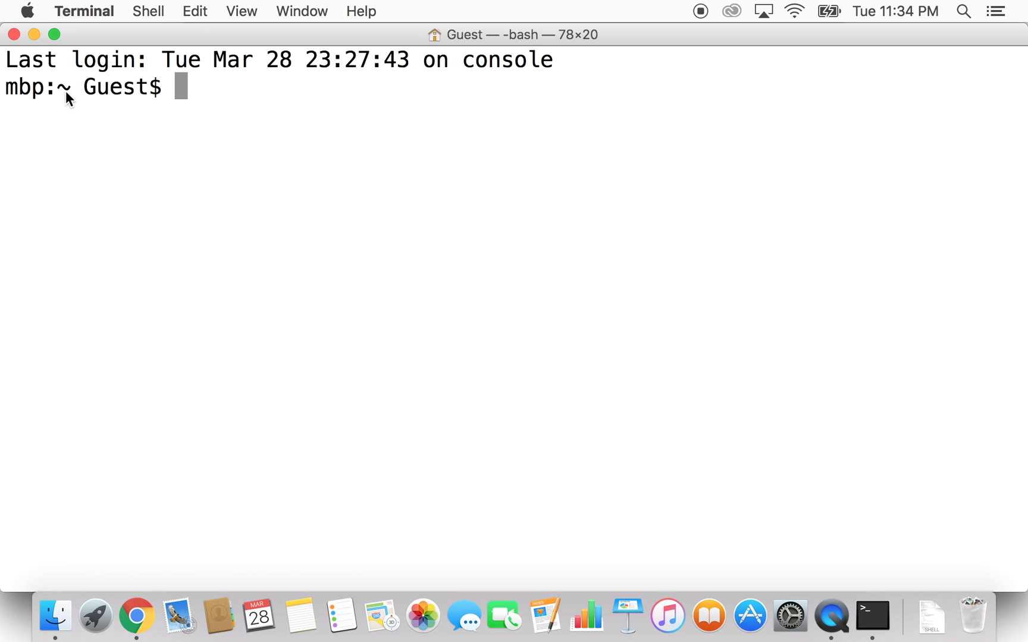
{"action": "left_click_drag", "start_coordinate": [83, 89], "coordinate": [147, 92]}
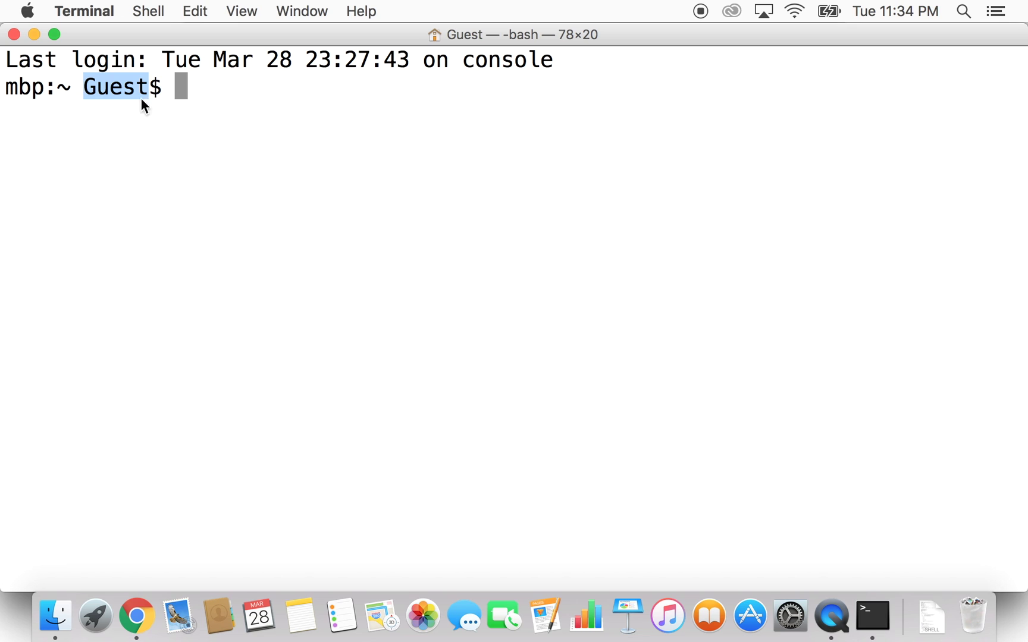
{"action": "left_click", "coordinate": [156, 94]}
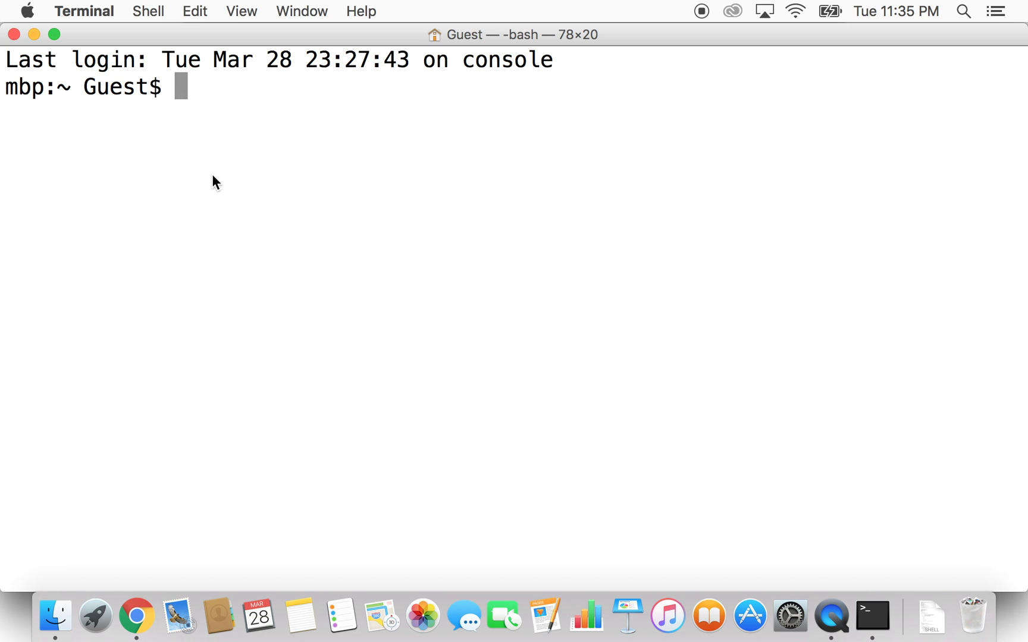
Step: Change into ~/Downloads and run bash Miniconda3-latest-MacOSX-x86_64.sh
{"action": "type", "text": "asdkf"}
{"action": "key", "text": "BackSpace"}
{"action": "key", "text": "BackSpace"}
{"action": "key", "text": "BackSpace"}
{"action": "key", "text": "BackSpace"}
{"action": "key", "text": "BackSpace"}
{"action": "type", "text": "cd "}
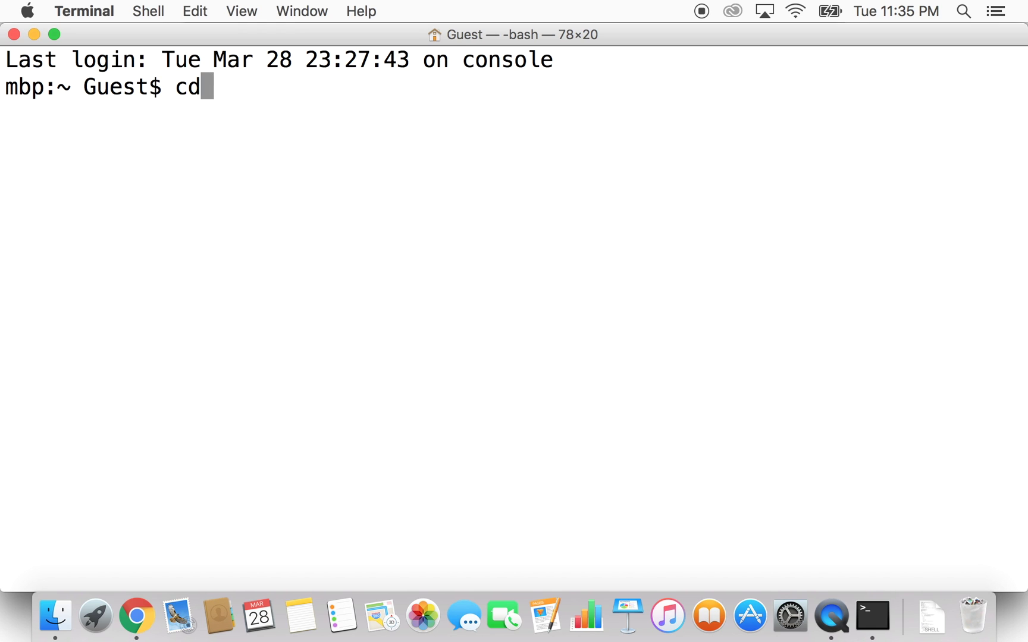
{"action": "type", "text": "~"}
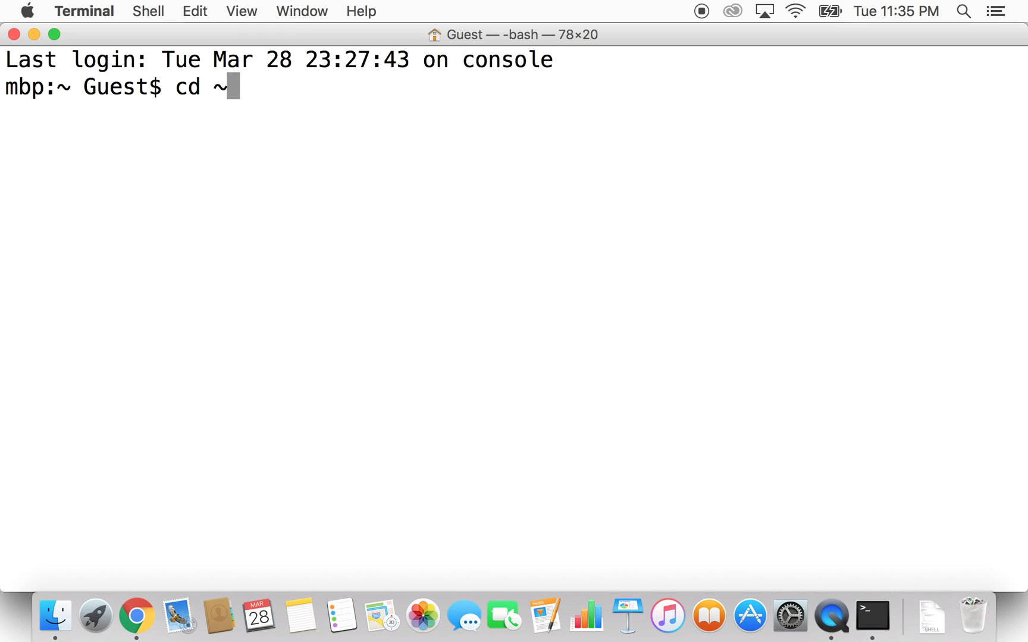
{"action": "type", "text": "/Downl"}
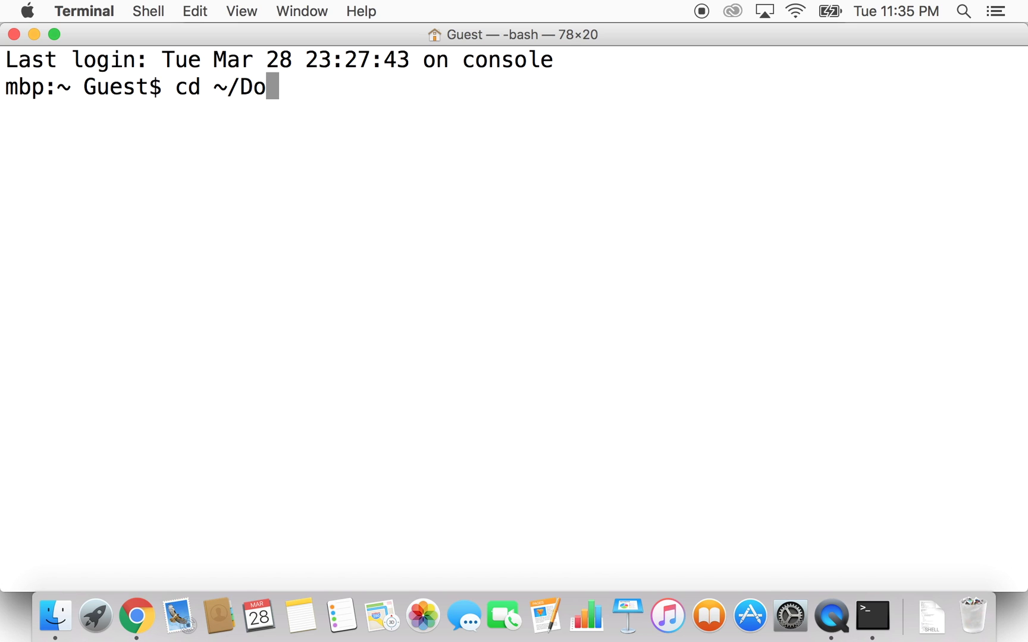
{"action": "key", "text": "Tab"}
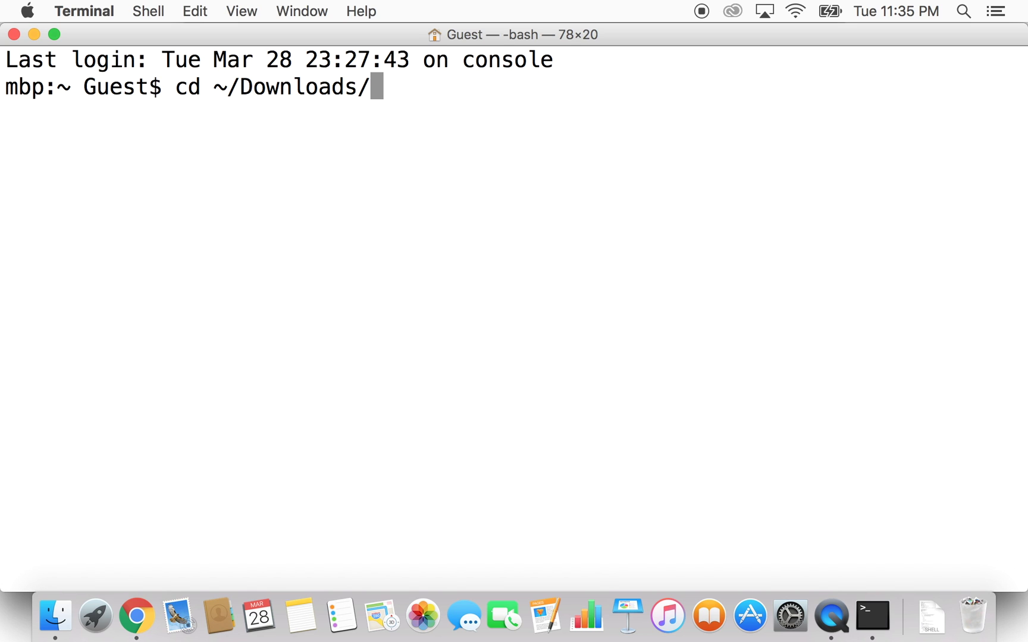
{"action": "key", "text": "Return"}
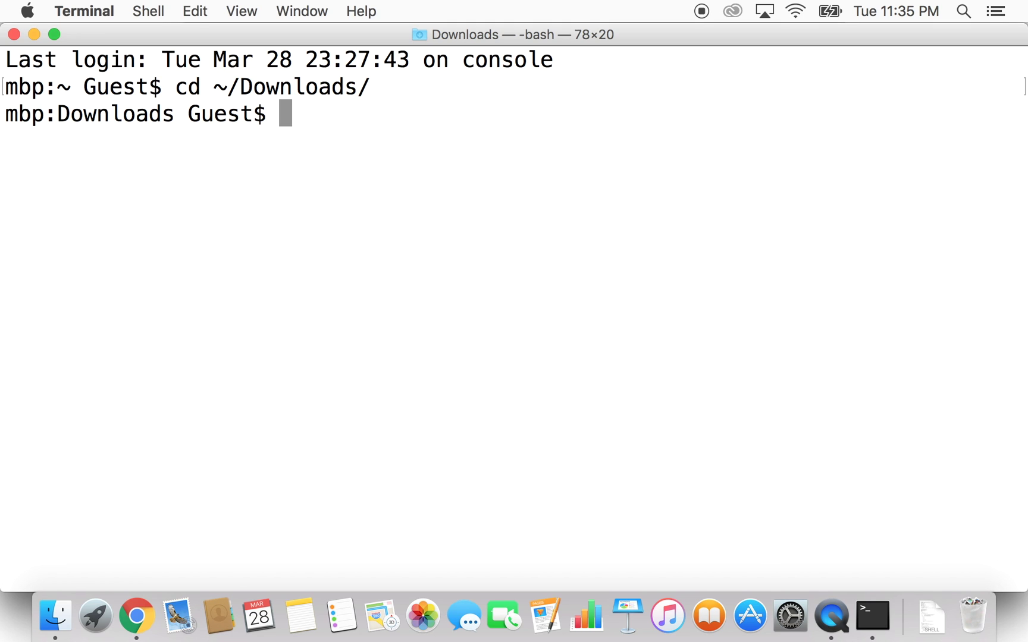
{"action": "type", "text": "bash "}
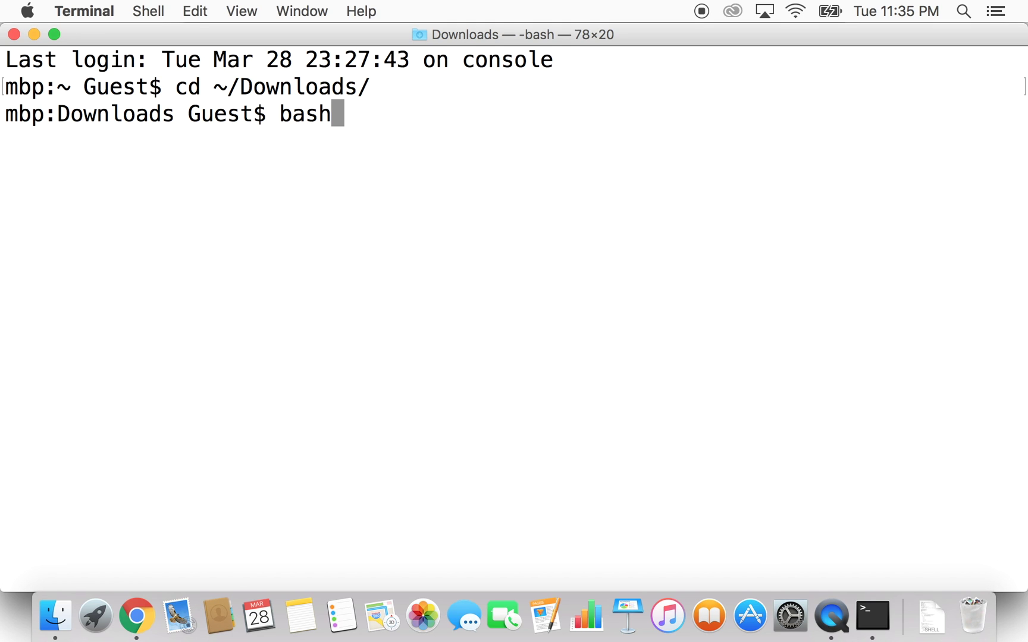
{"action": "type", "text": "Min"}
{"action": "key", "text": "Tab"}
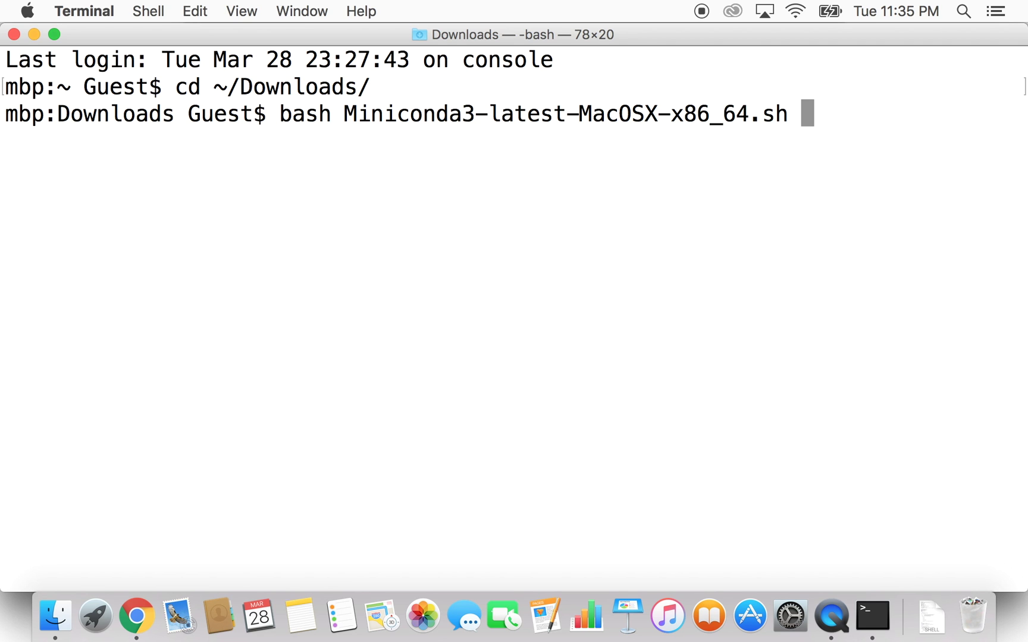
{"action": "key", "text": "Return"}
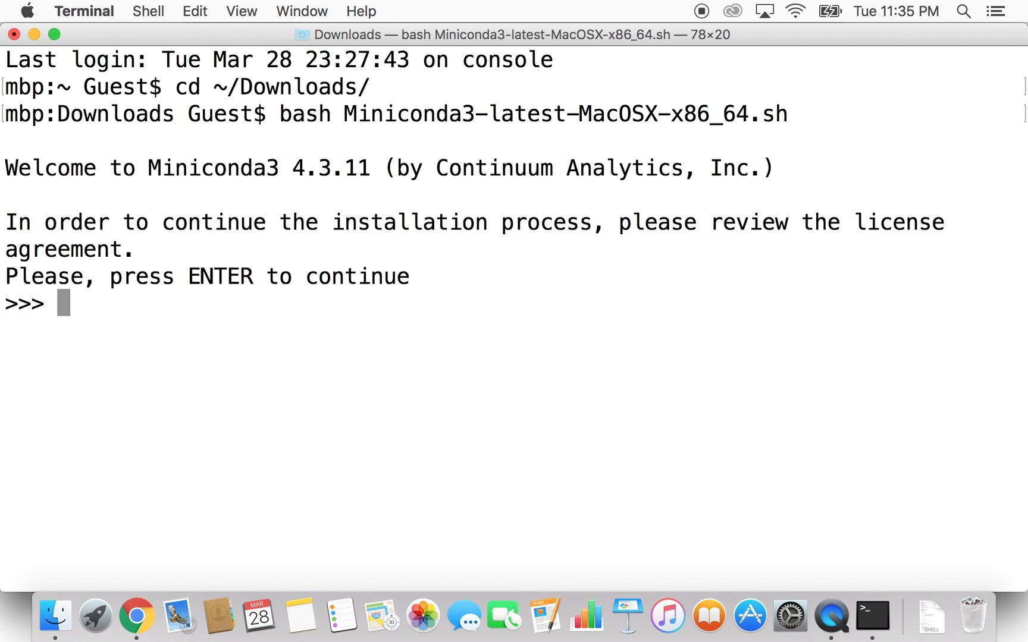
Step: Accept the license with yes, keep the default location, add Miniconda to PATH, and clear the screen
{"action": "key", "text": "Return"}
{"action": "key", "text": "space"}
{"action": "key", "text": "space"}
{"action": "key", "text": "space"}
{"action": "key", "text": "space"}
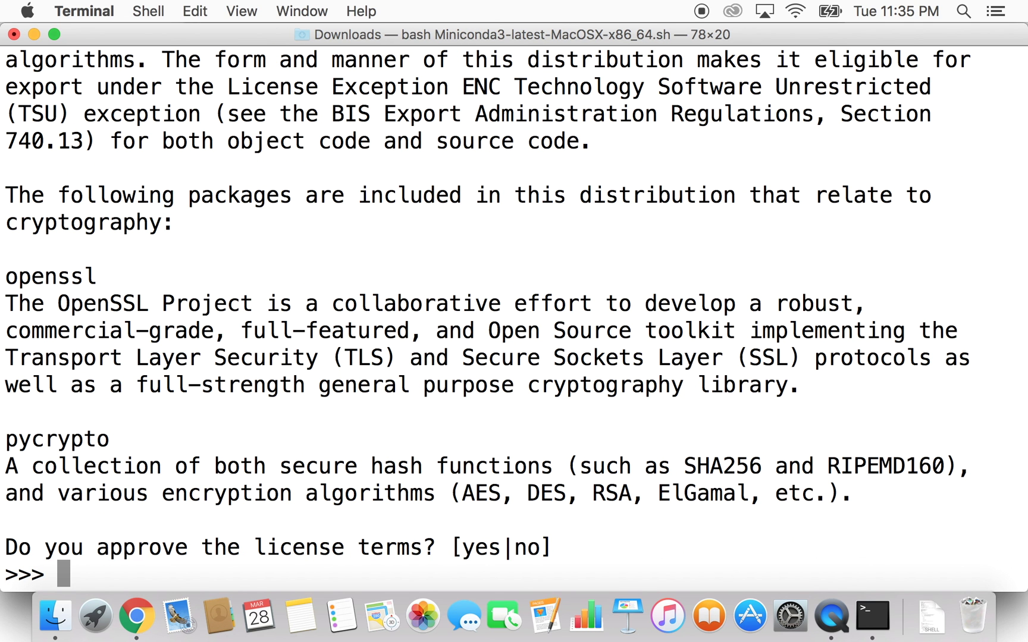
{"action": "type", "text": "yes"}
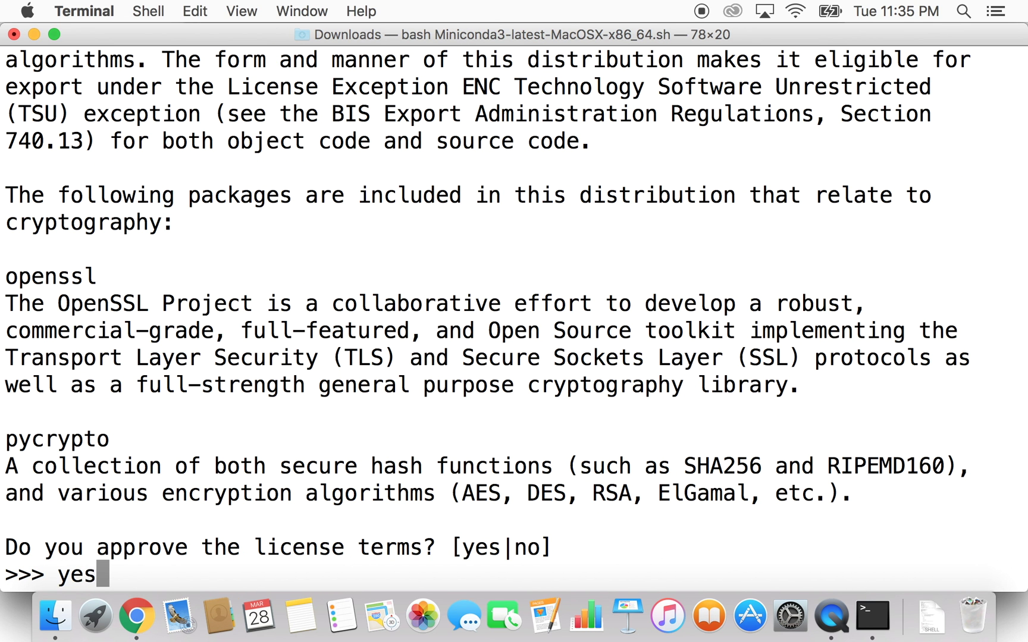
{"action": "key", "text": "Return"}
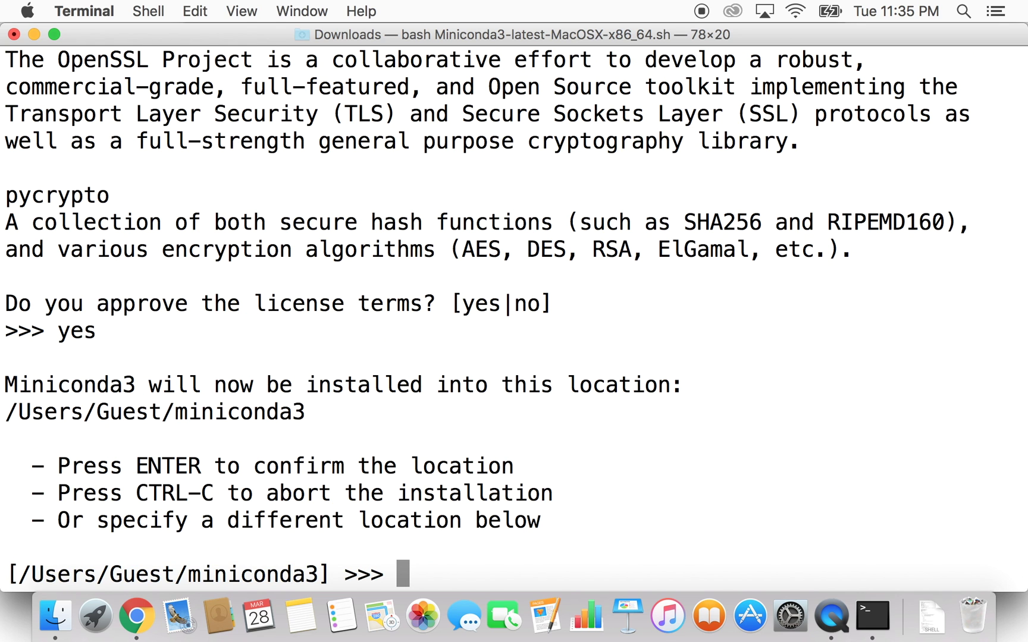
{"action": "key", "text": "Return"}
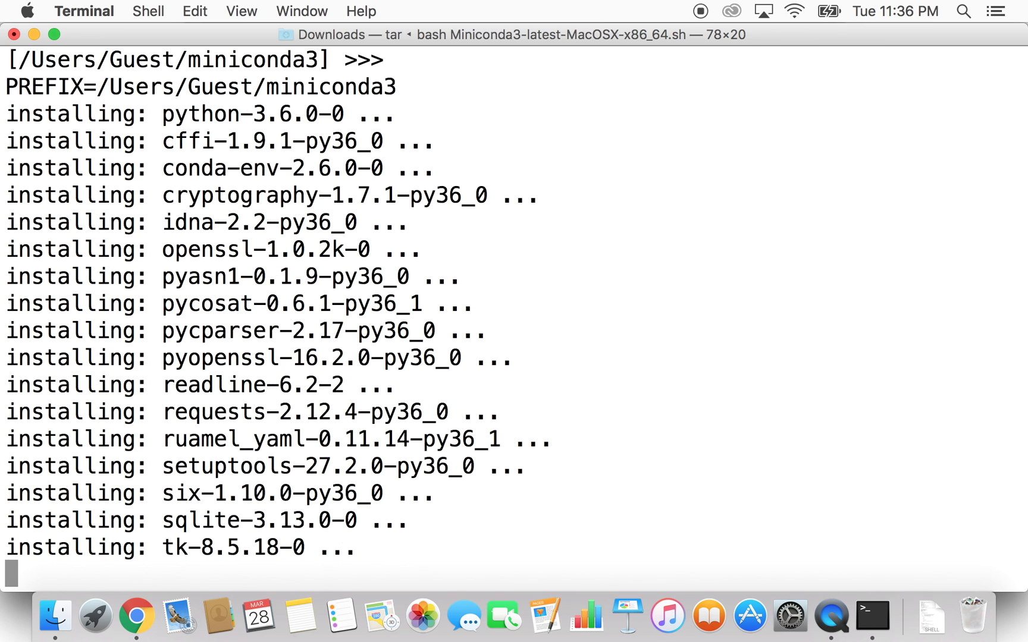
{"action": "type", "text": "yes] >>> yes"}
{"action": "key", "text": "Return"}
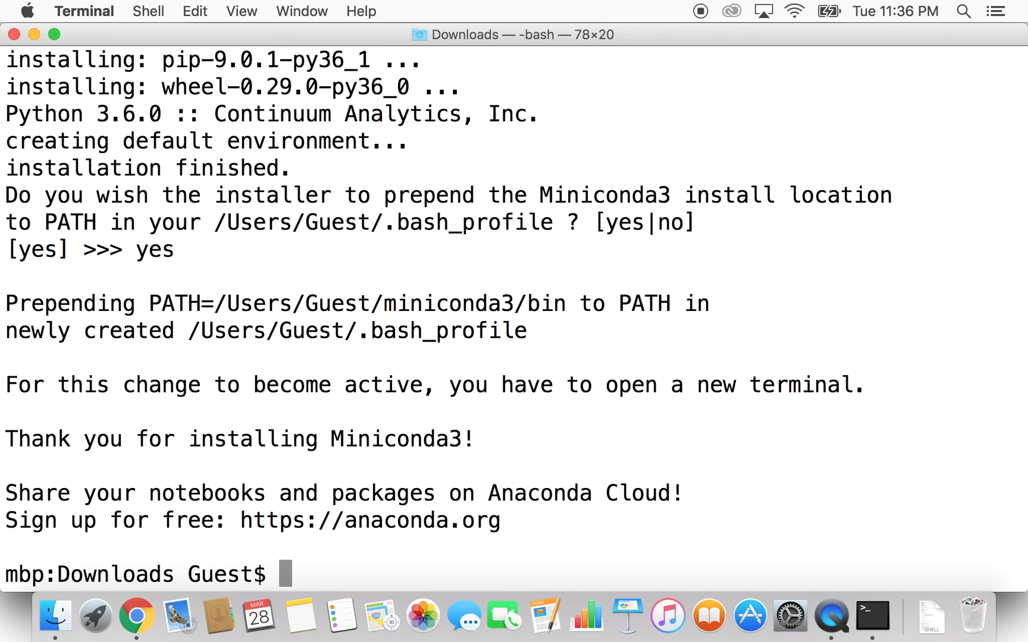
{"action": "key", "text": "Return"}
{"action": "key", "text": "Return"}
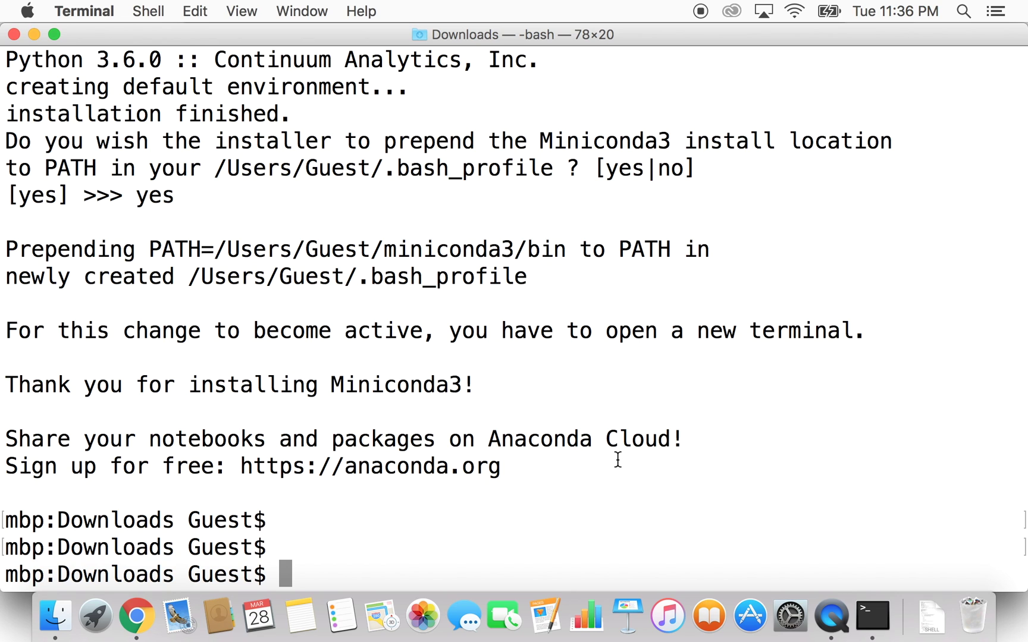
{"action": "key", "text": "super+k"}
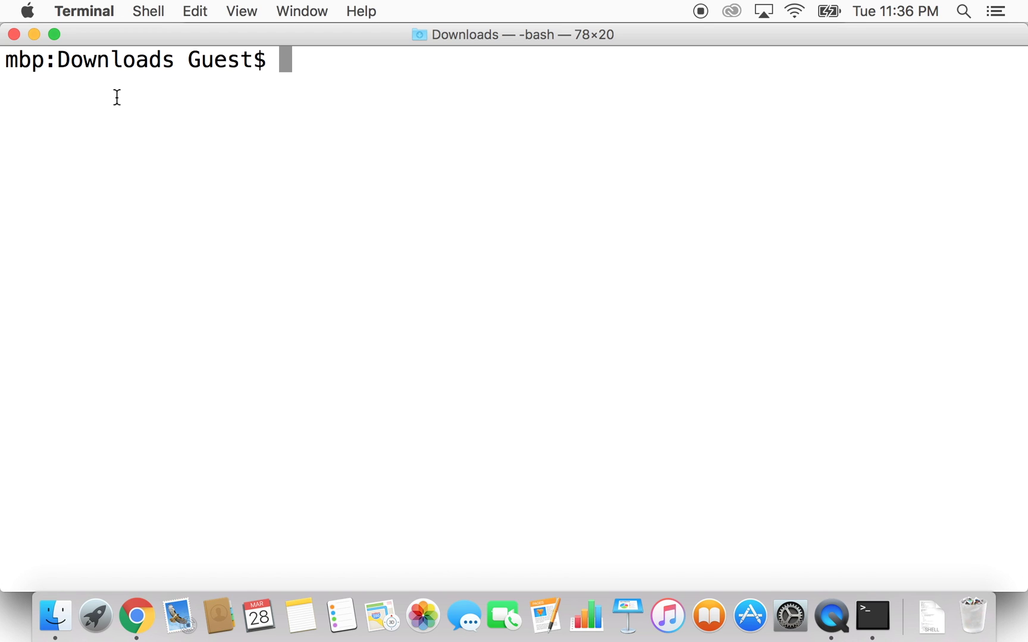
Step: Replace the full-screen window with a new Basic-profile Terminal window and point out the home directory
{"action": "left_click", "coordinate": [15, 35]}
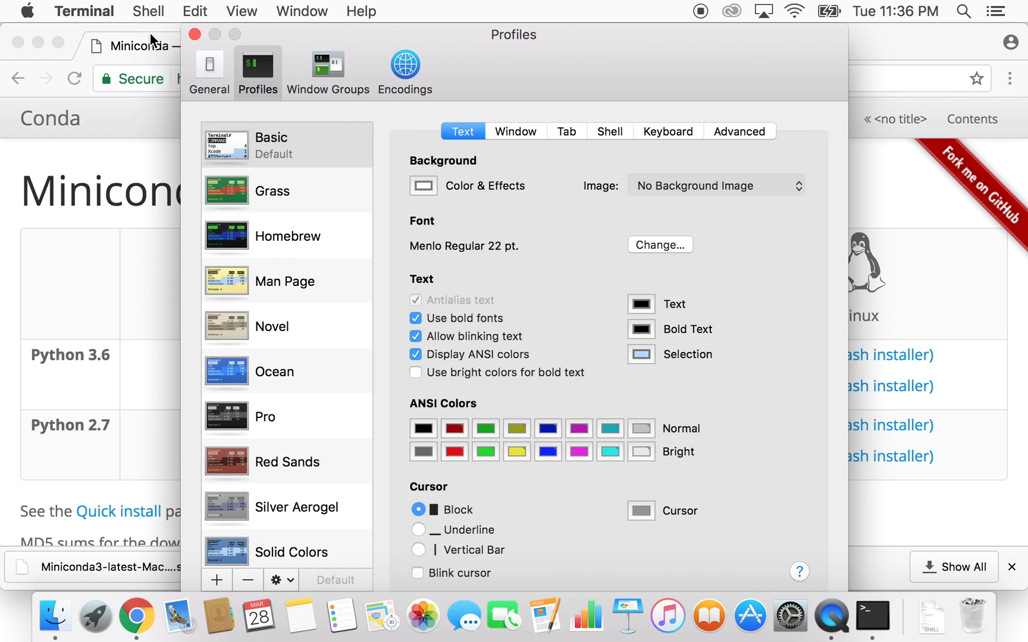
{"action": "left_click", "coordinate": [148, 11]}
{"action": "mouse_move", "coordinate": [156, 34]}
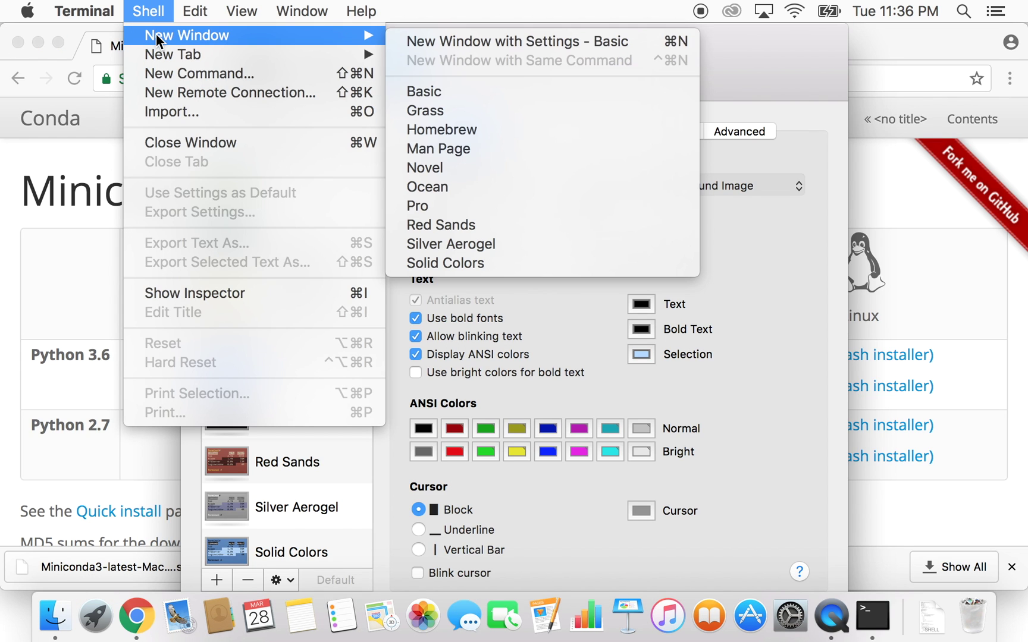
{"action": "left_click", "coordinate": [471, 34]}
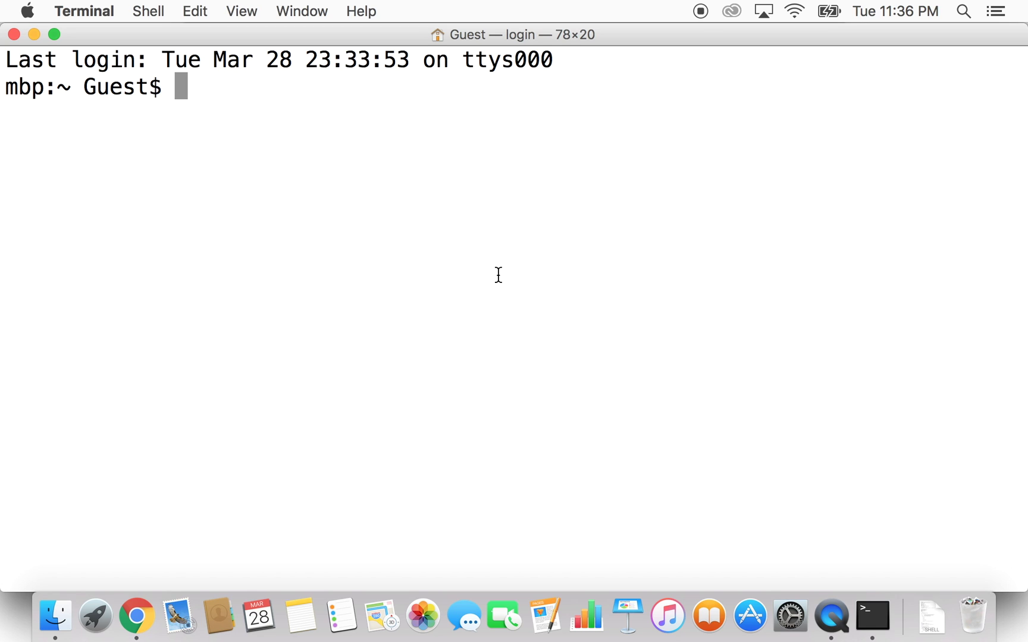
{"action": "double_click", "coordinate": [64, 87]}
{"action": "double_click", "coordinate": [64, 88]}
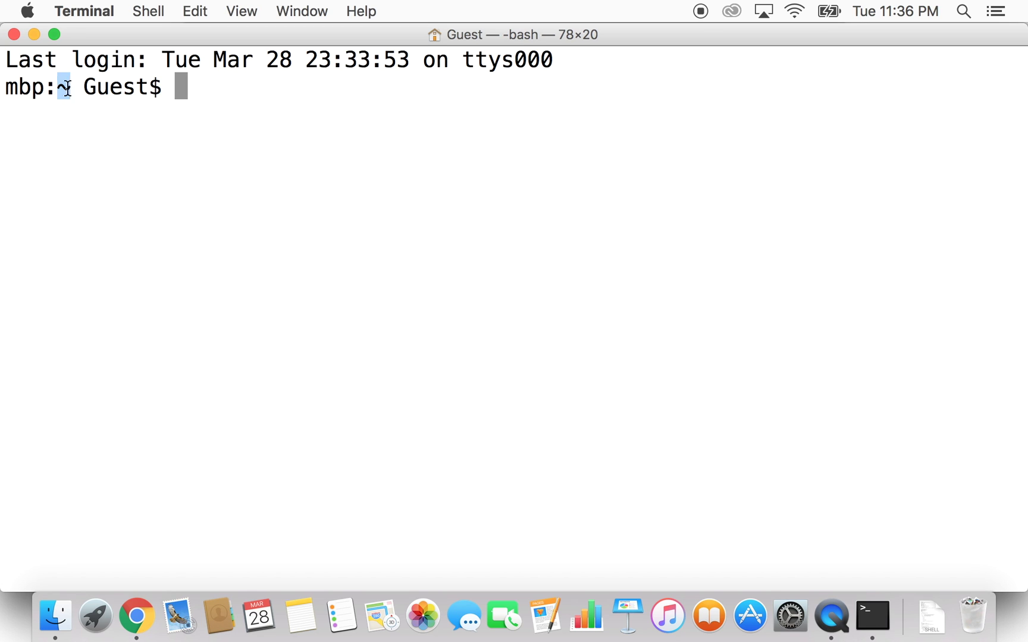
{"action": "left_click", "coordinate": [64, 88]}
{"action": "type", "text": "~"}
{"action": "key", "text": "BackSpace"}
Step: Type 'conda create -n nnseries python' and highlight each word of it in turn
{"action": "type", "text": "conda "}
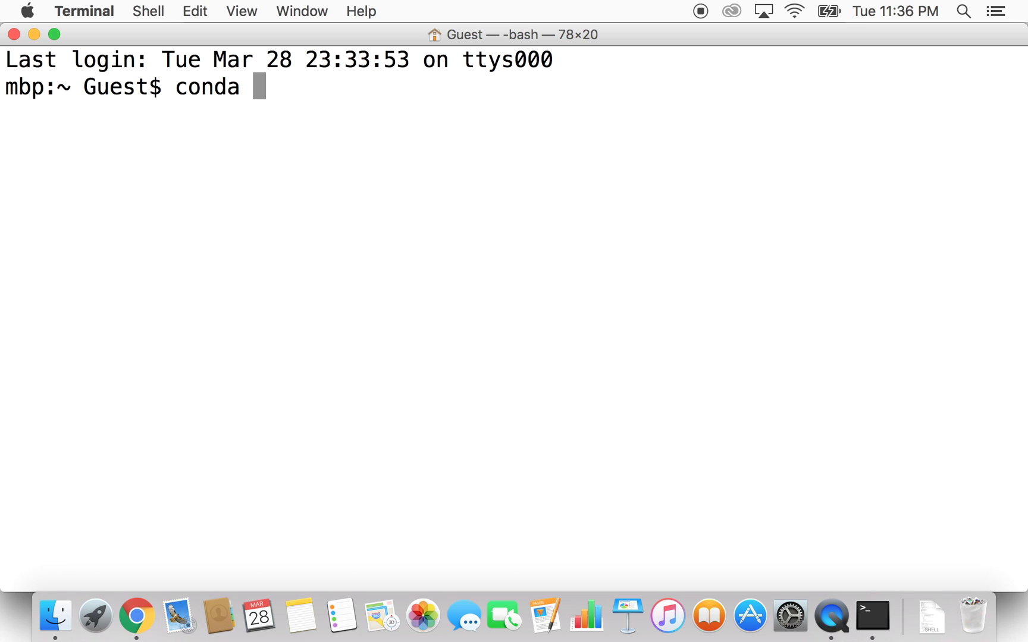
{"action": "type", "text": "create -n"}
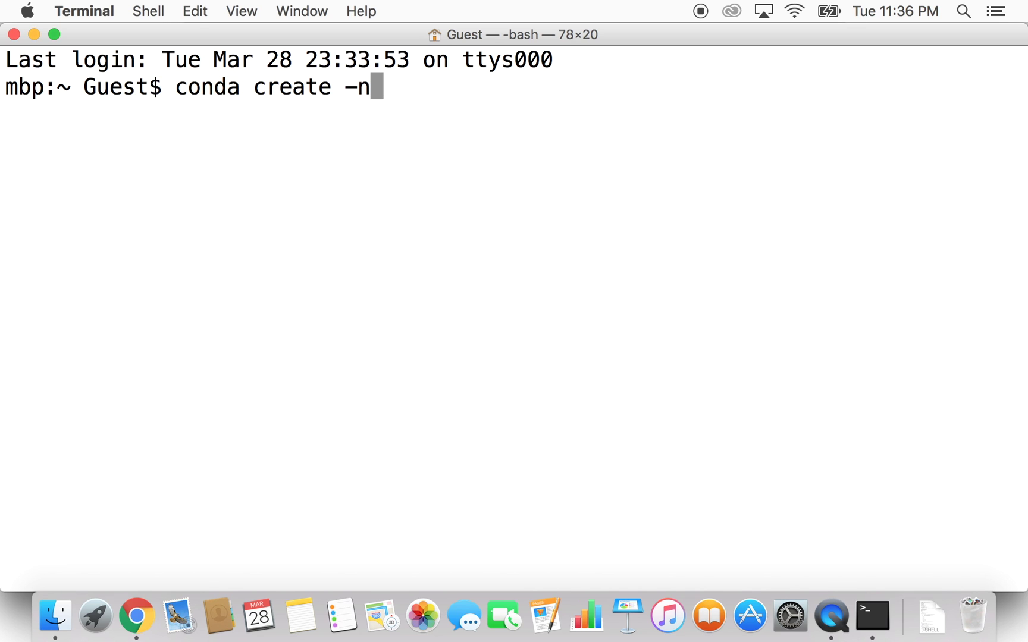
{"action": "type", "text": " nnseries"}
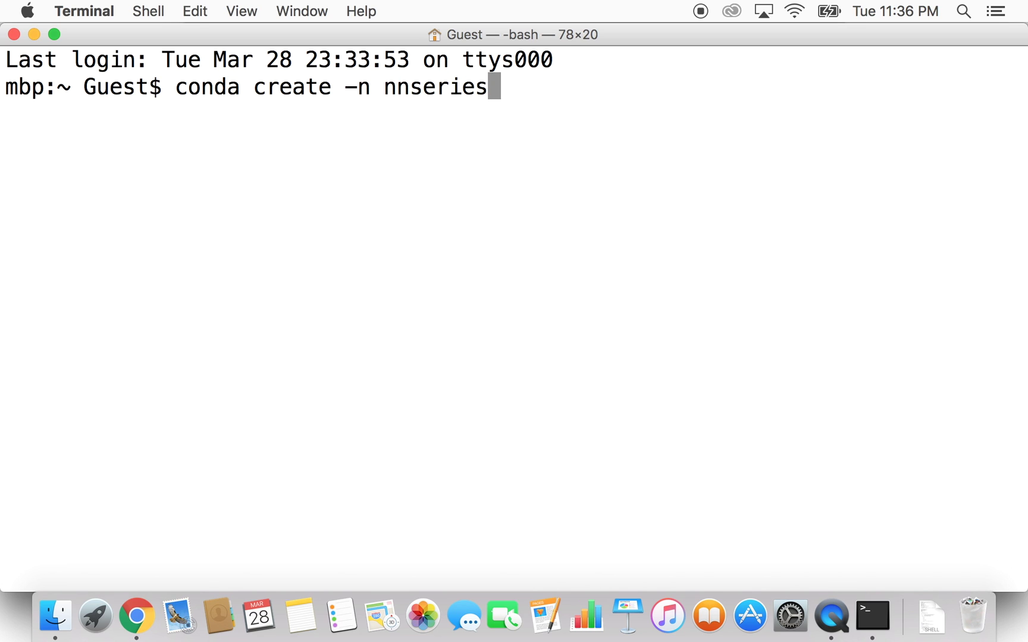
{"action": "type", "text": " python"}
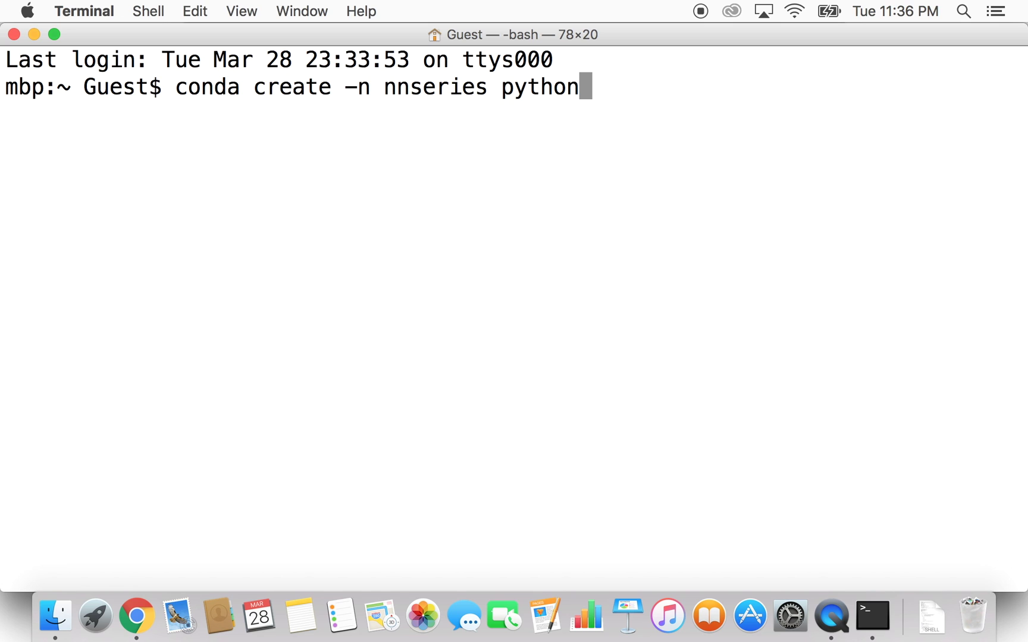
{"action": "double_click", "coordinate": [201, 91]}
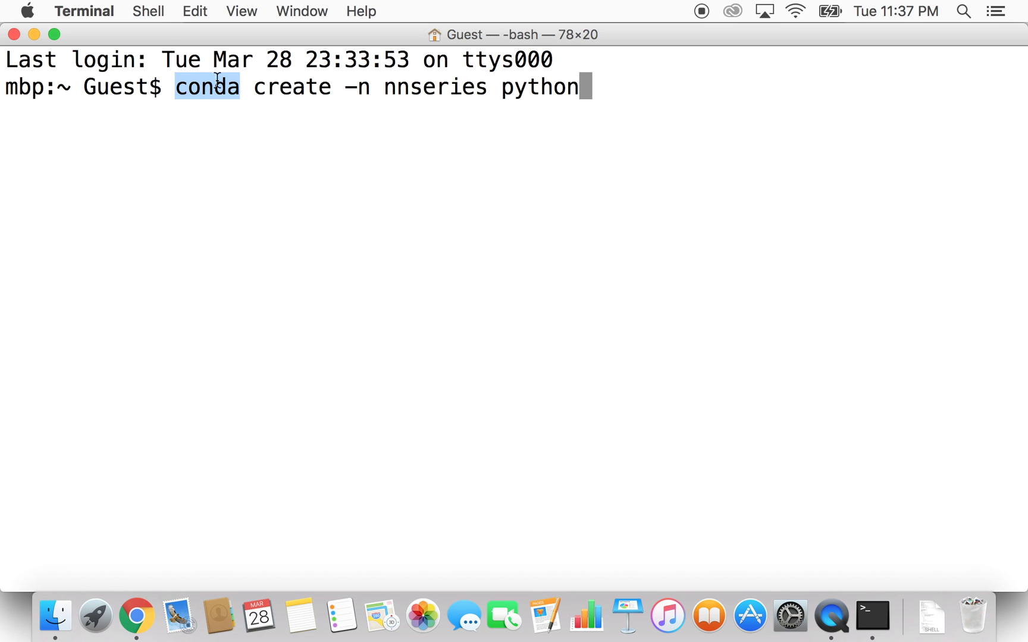
{"action": "double_click", "coordinate": [301, 87]}
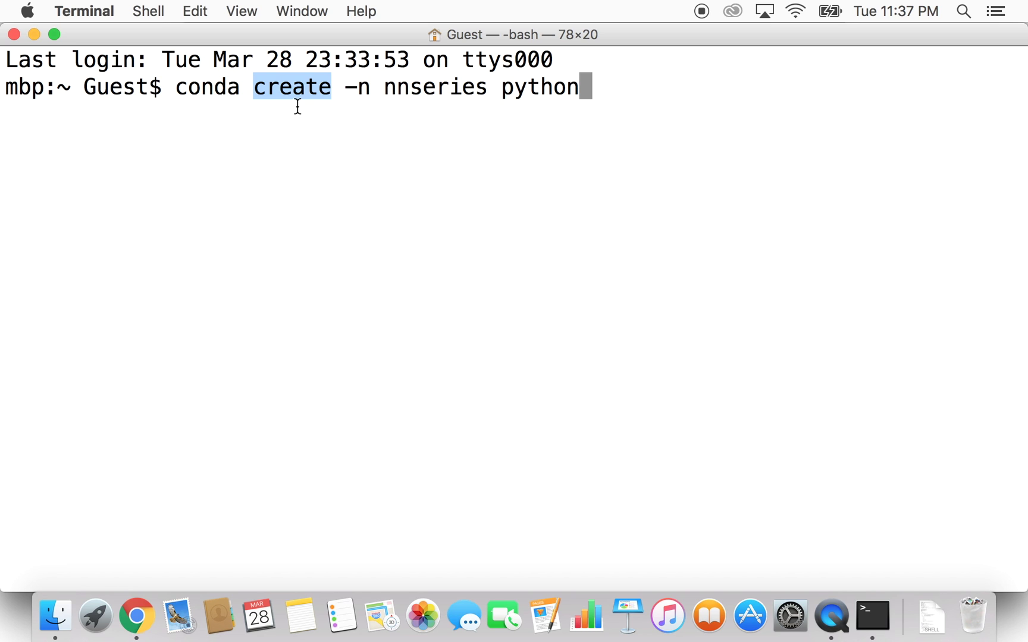
{"action": "double_click", "coordinate": [358, 87]}
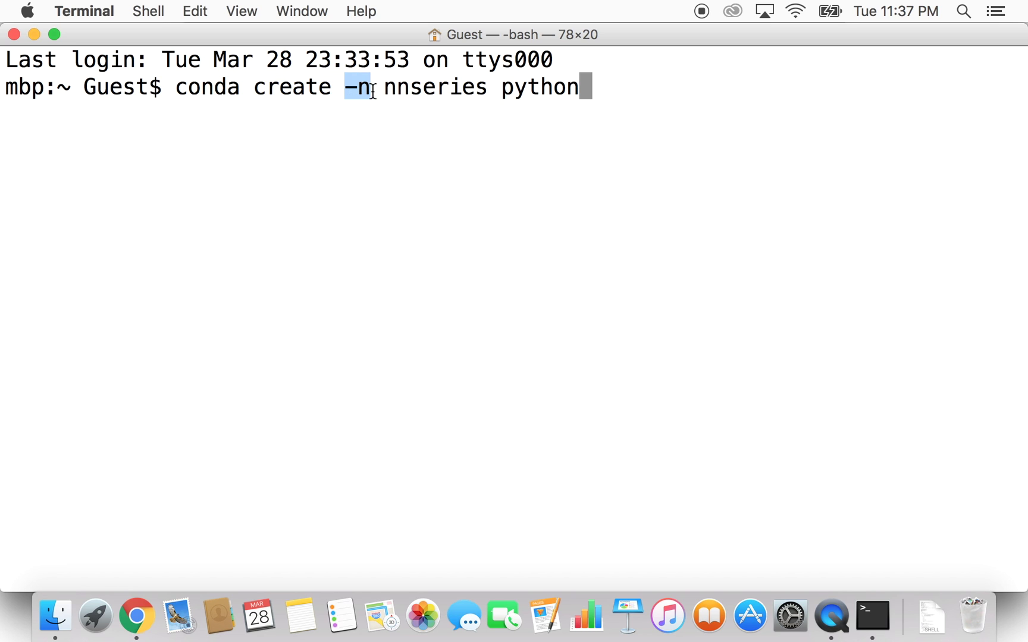
{"action": "double_click", "coordinate": [422, 89]}
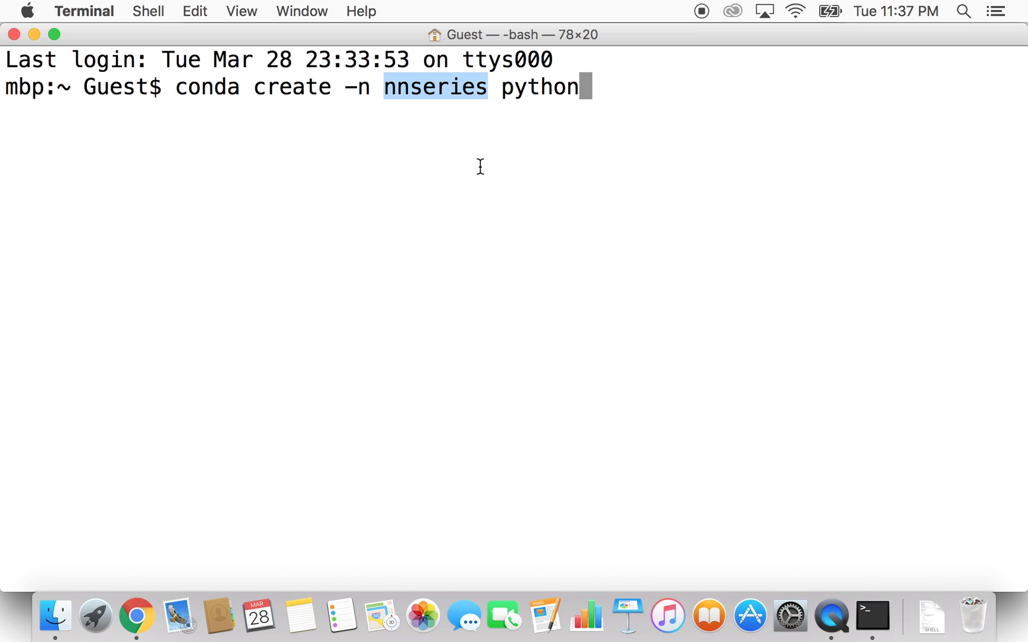
{"action": "double_click", "coordinate": [527, 85]}
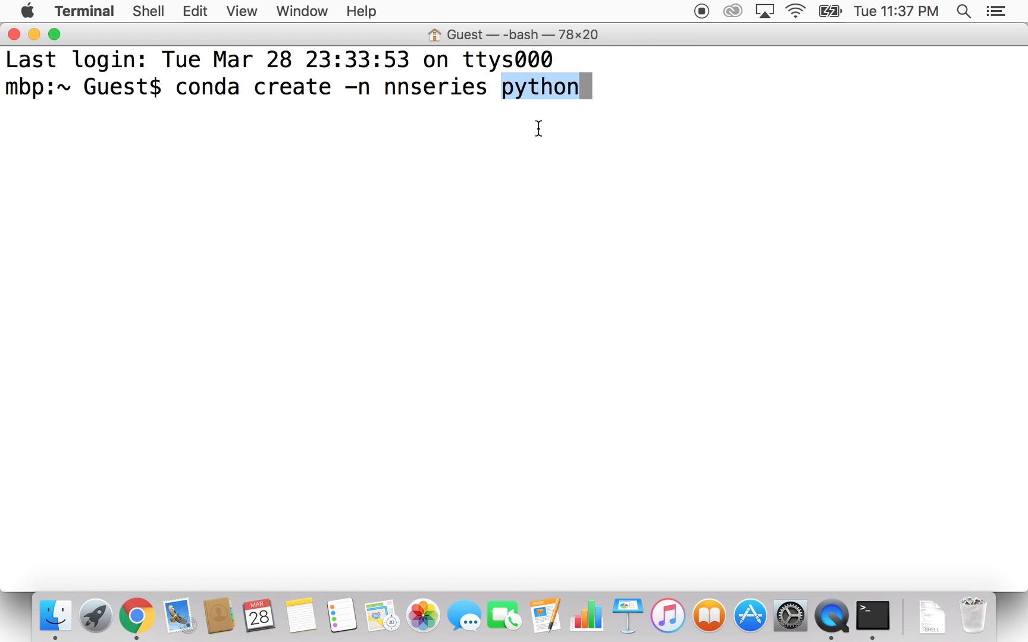
{"action": "left_click", "coordinate": [598, 142]}
Step: Run conda create and answer y to install python 3.6.1, then highlight the suggested activation command
{"action": "key", "text": "Return"}
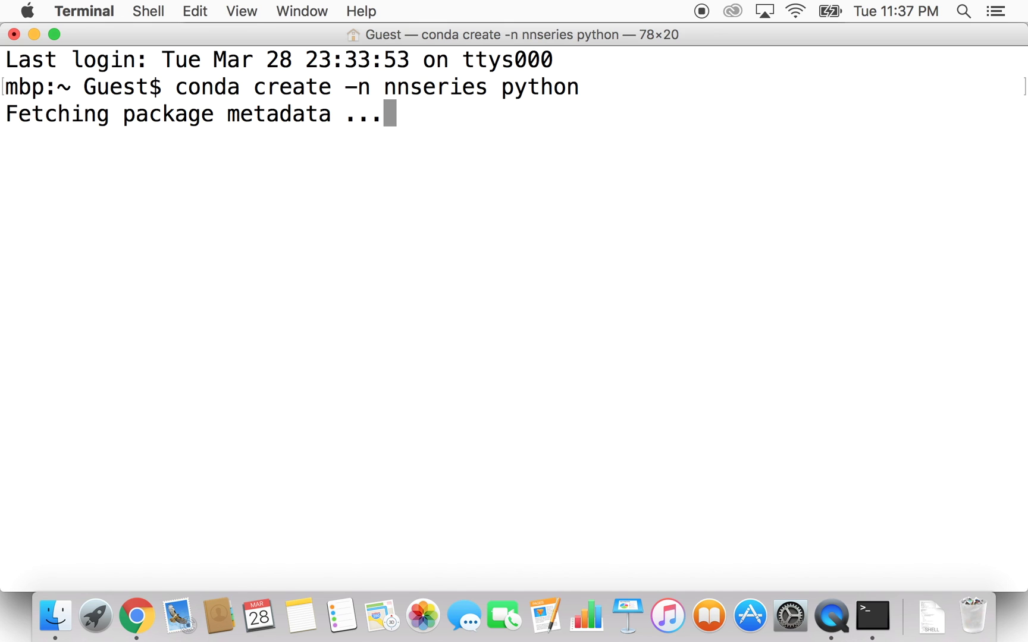
{"action": "type", "text": "y"}
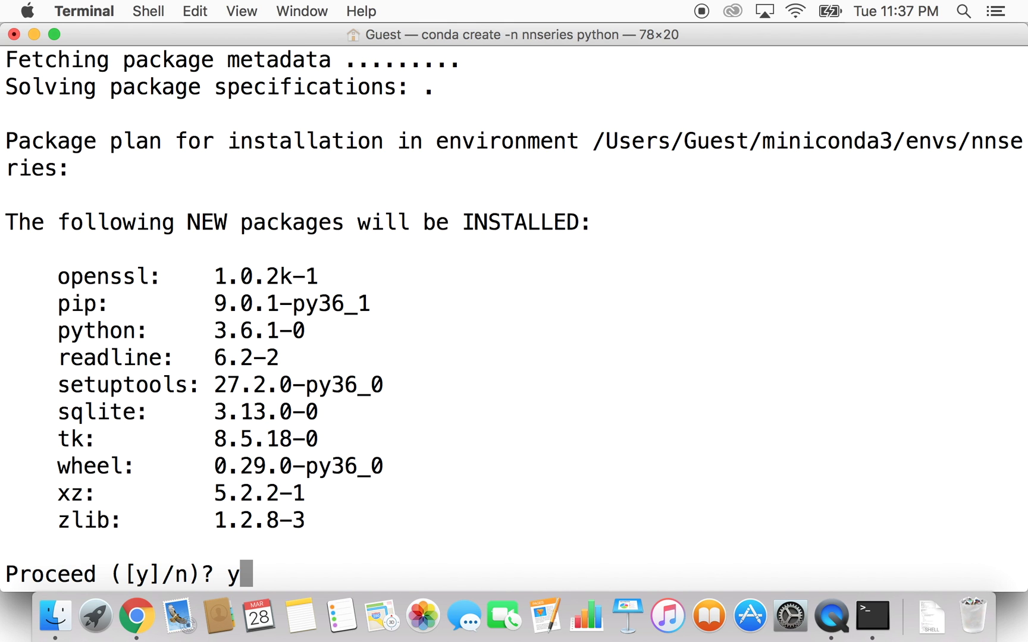
{"action": "key", "text": "Return"}
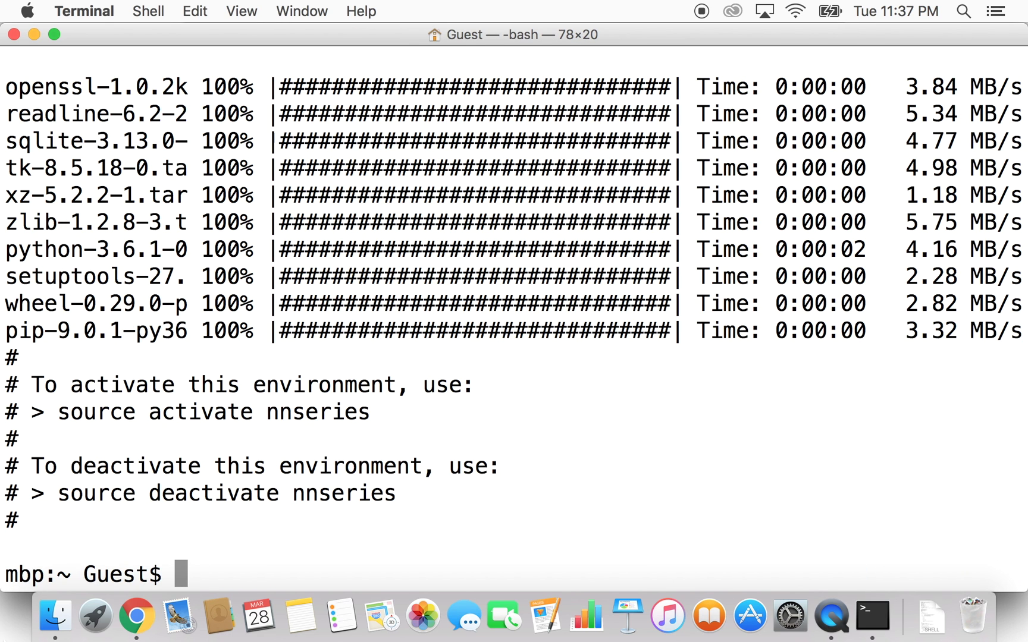
{"action": "left_click_drag", "start_coordinate": [370, 412], "coordinate": [69, 416]}
Step: Run 'source activate nnseries', clear the screen, and highlight nnseries in the prompt
{"action": "left_click", "coordinate": [179, 383]}
{"action": "type", "text": "source act"}
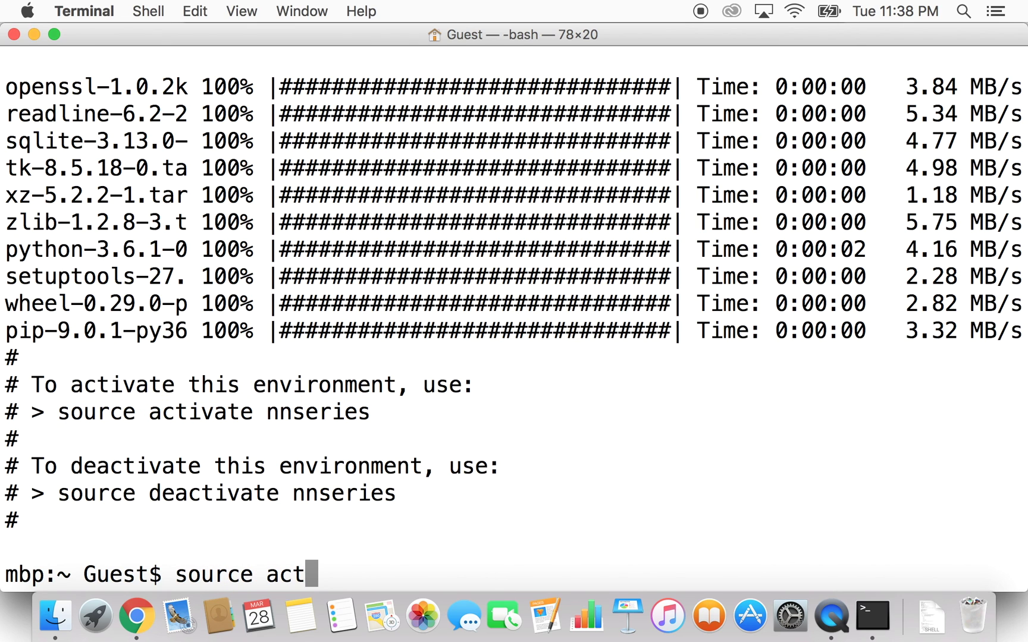
{"action": "type", "text": "ivate nnseries"}
{"action": "key", "text": "Return"}
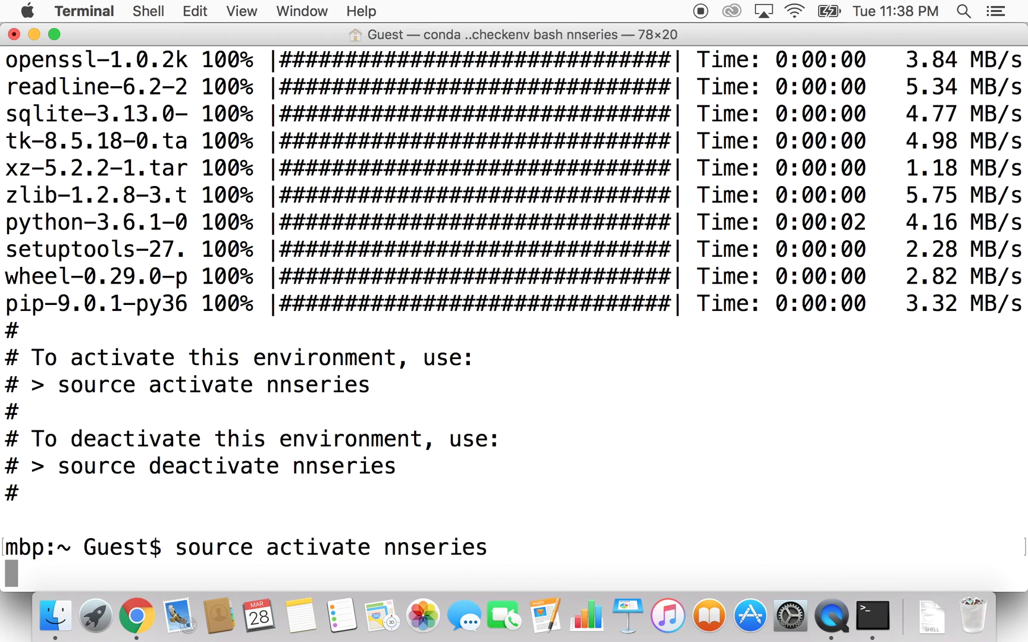
{"action": "key", "text": "ctrl+l"}
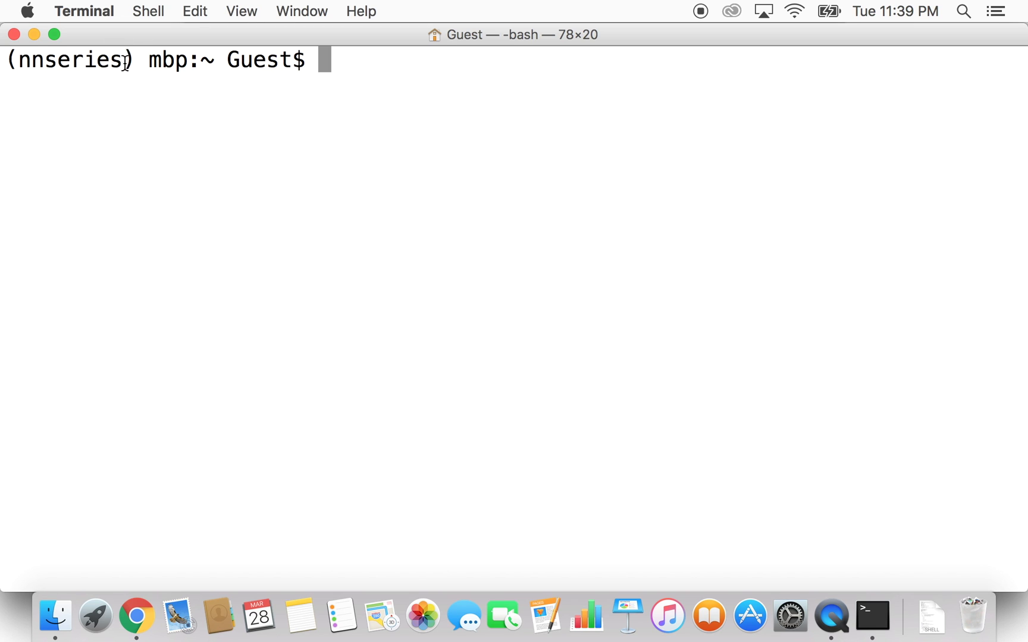
{"action": "left_click_drag", "start_coordinate": [124, 60], "coordinate": [20, 60]}
Step: Run 'conda install numpy' and confirm with y to install NumPy 1.12.1 and mkl; type 'conda install jupyter'
{"action": "left_click", "coordinate": [431, 104]}
{"action": "type", "text": "conda instal"}
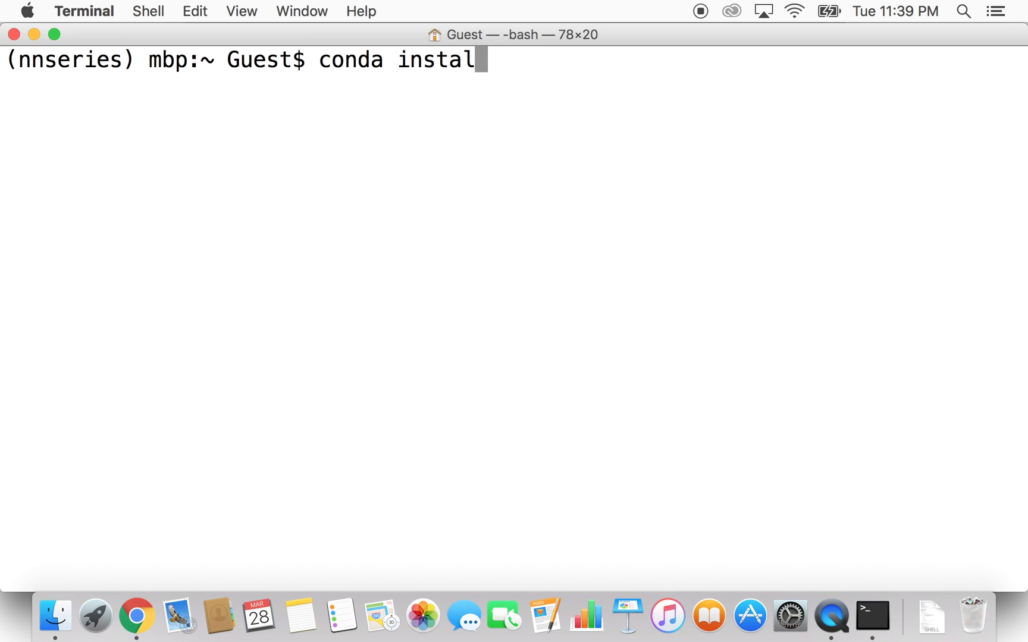
{"action": "type", "text": "l numpy"}
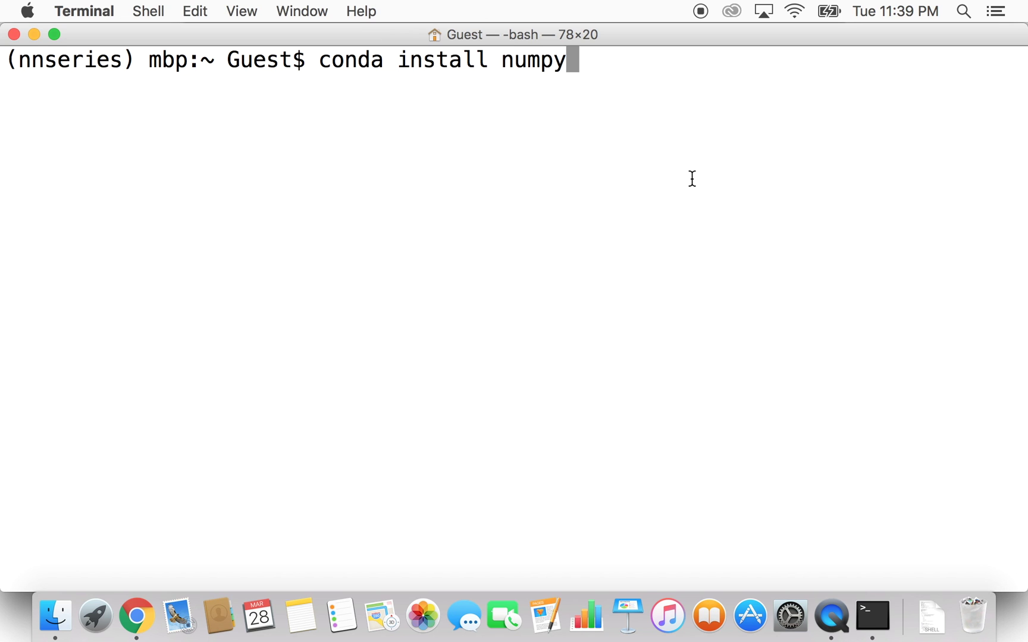
{"action": "key", "text": "Return"}
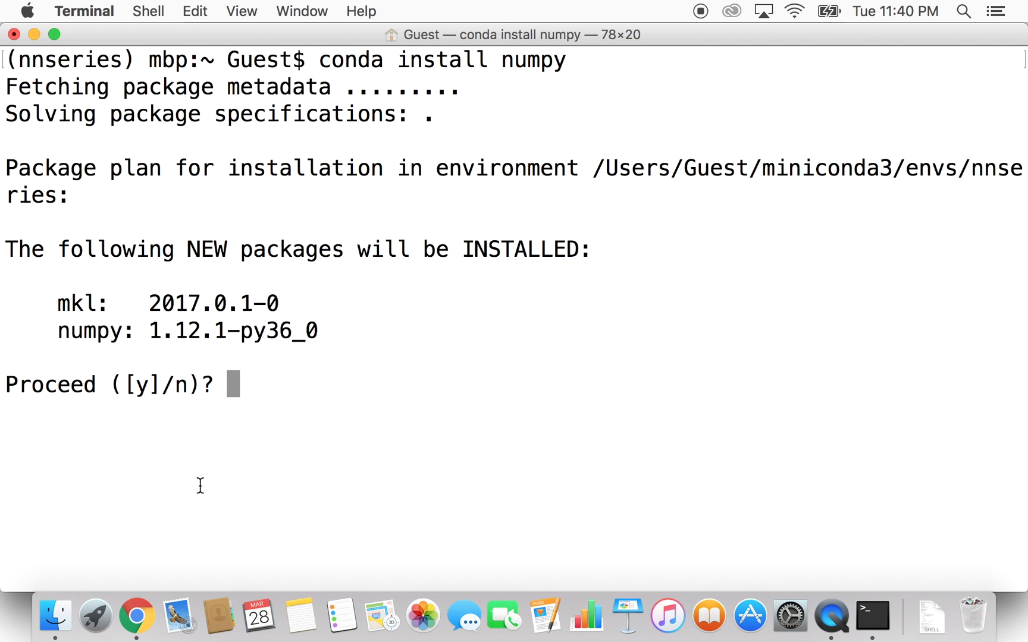
{"action": "type", "text": "y"}
{"action": "key", "text": "Return"}
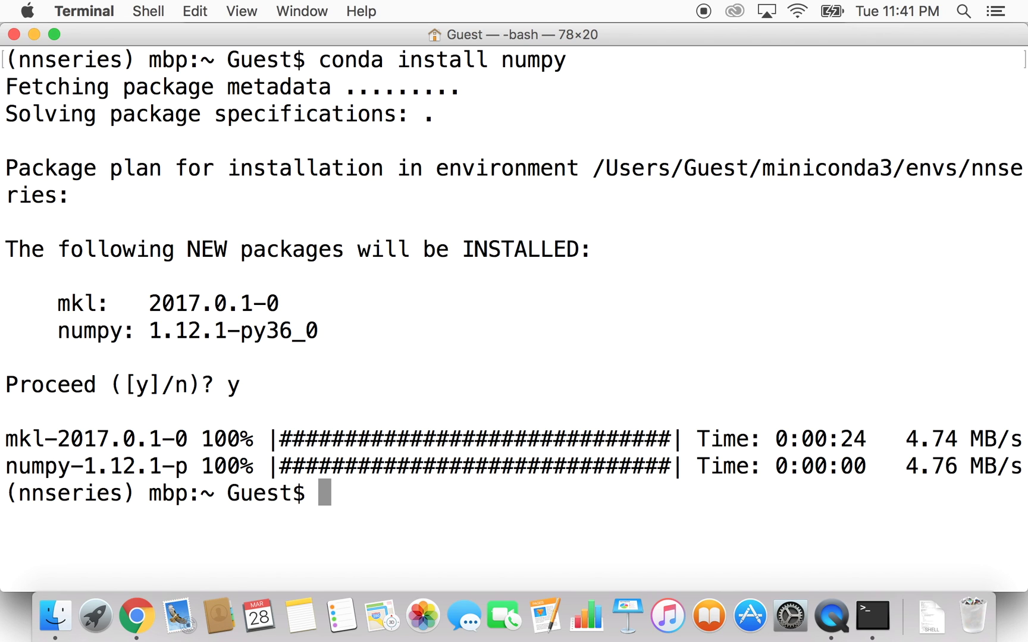
{"action": "type", "text": "conda install jupyter"}
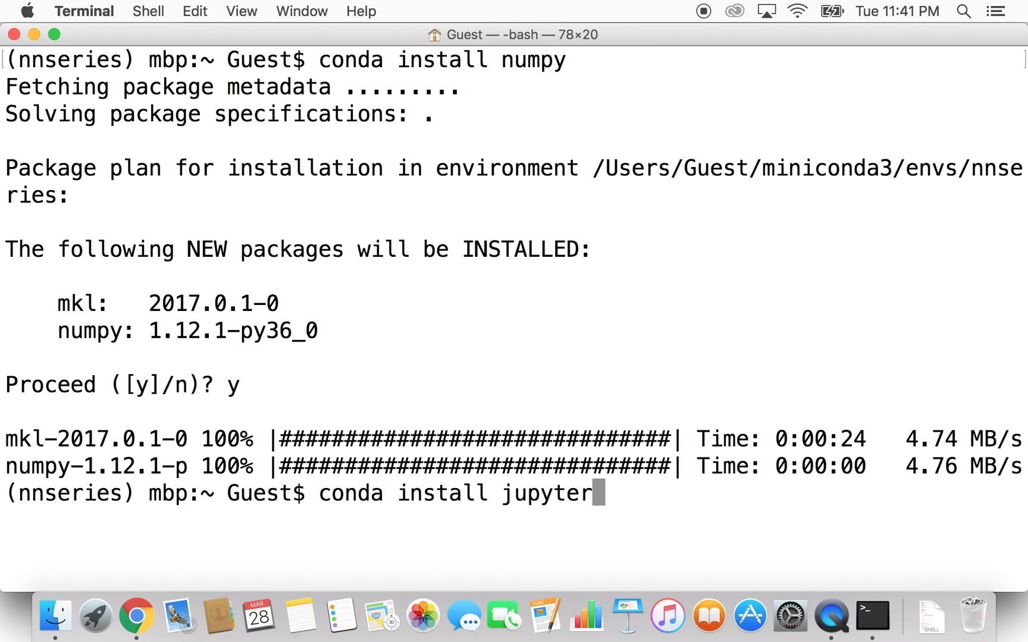
Step: Run 'conda install jupyter' and confirm with y to install Jupyter 1.0.0 and notebook 4.4.1
{"action": "key", "text": "Return"}
{"action": "type", "text": "y"}
{"action": "key", "text": "Return"}
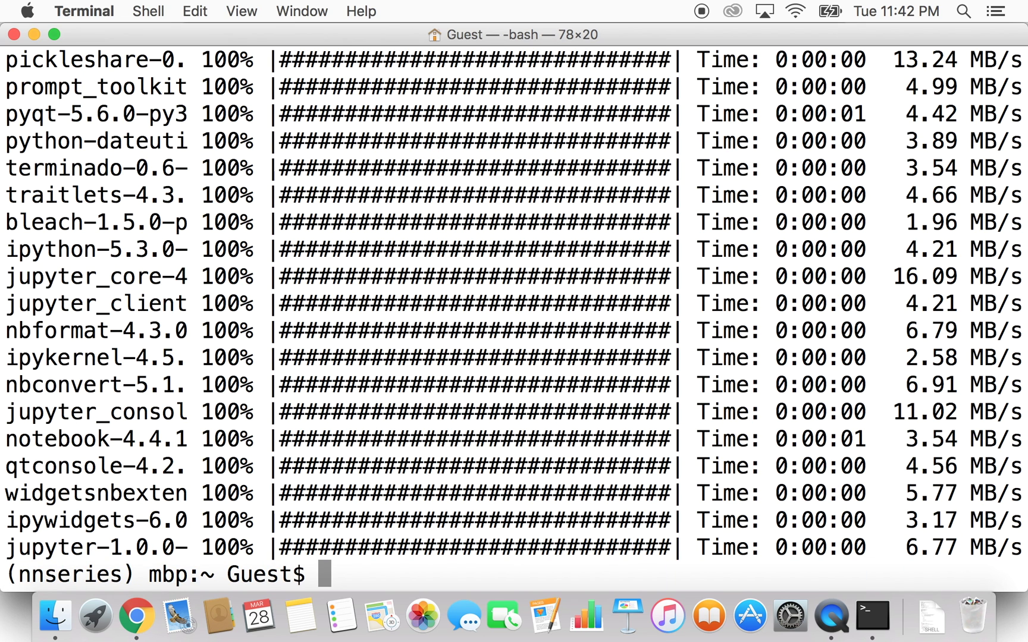
{"action": "type", "text": "jupy"}
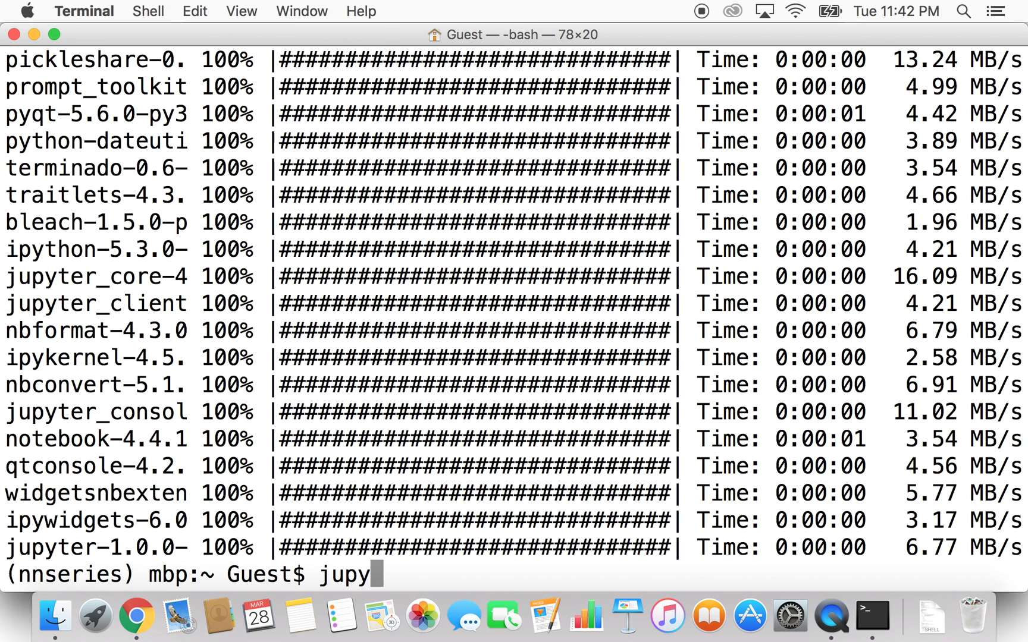
{"action": "type", "text": "ter notebook"}
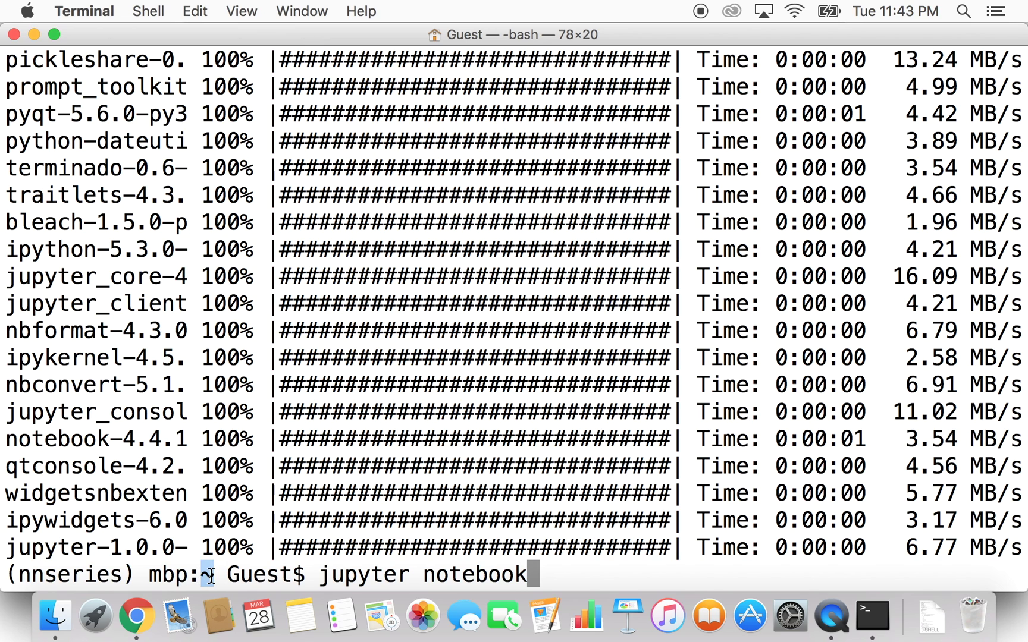
Step: Run 'jupyter notebook' to open the Jupyter home page at localhost:8888 in Chrome
{"action": "key", "text": "Return"}
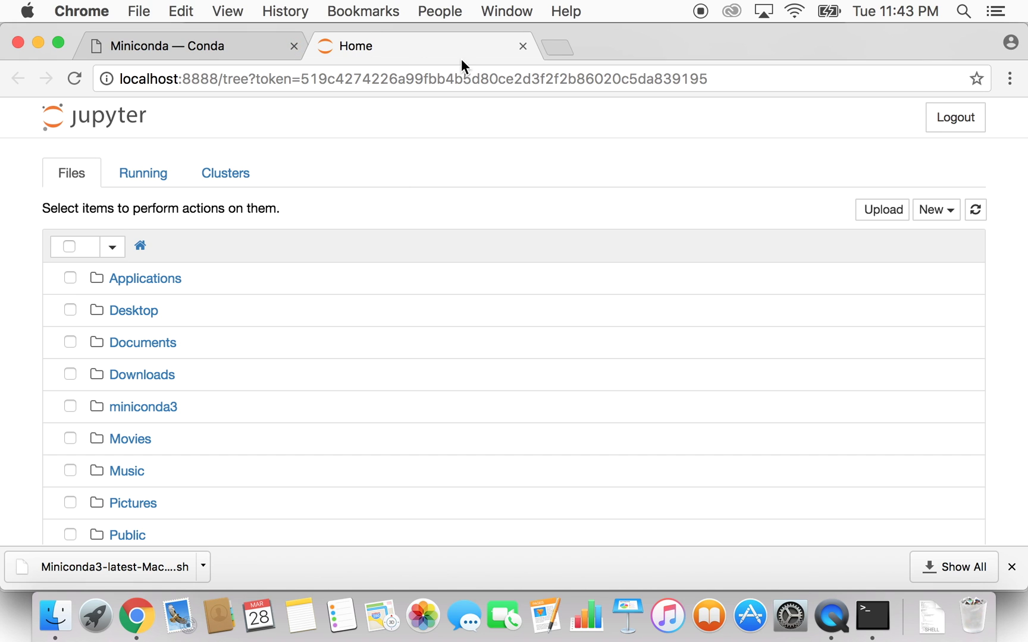
Step: Go into the Desktop folder in the Jupyter file tree and start a new Python 3 notebook there
{"action": "scroll", "coordinate": [495, 293], "scroll_direction": "down", "scroll_amount": 2}
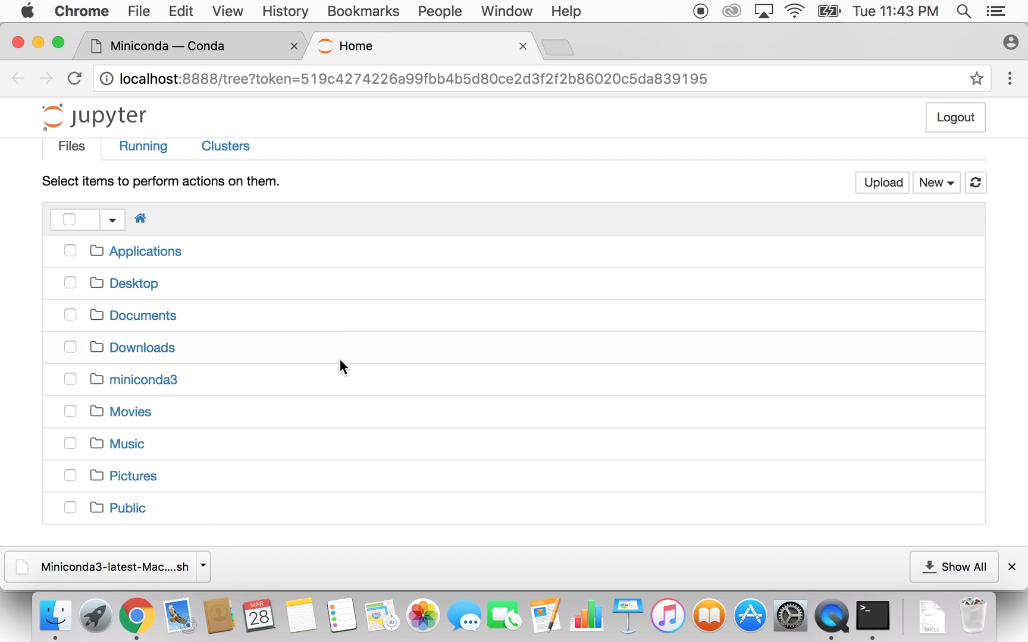
{"action": "left_click", "coordinate": [131, 291]}
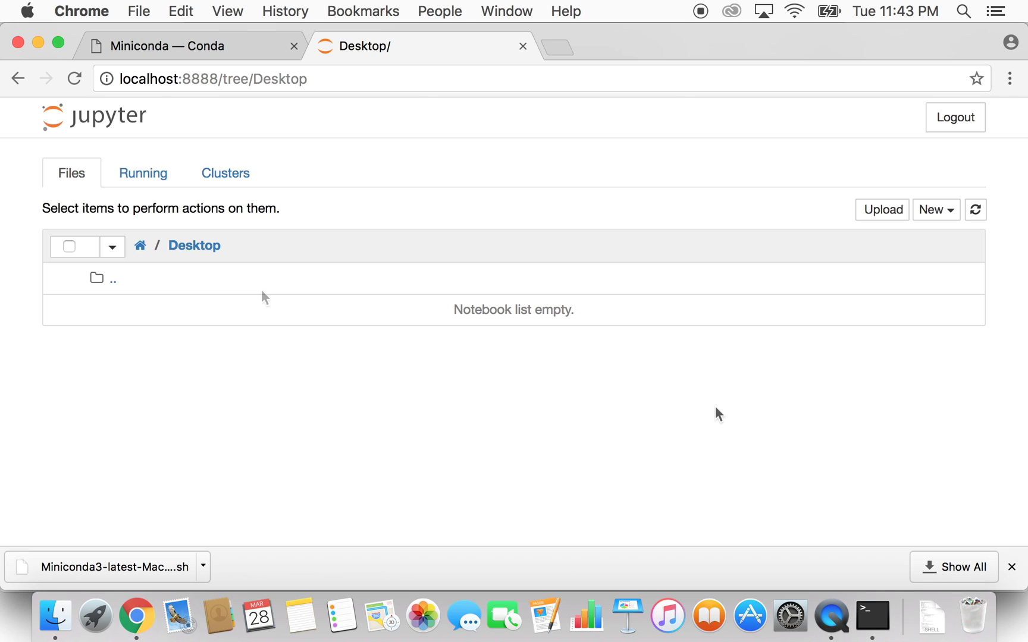
{"action": "left_click", "coordinate": [944, 215]}
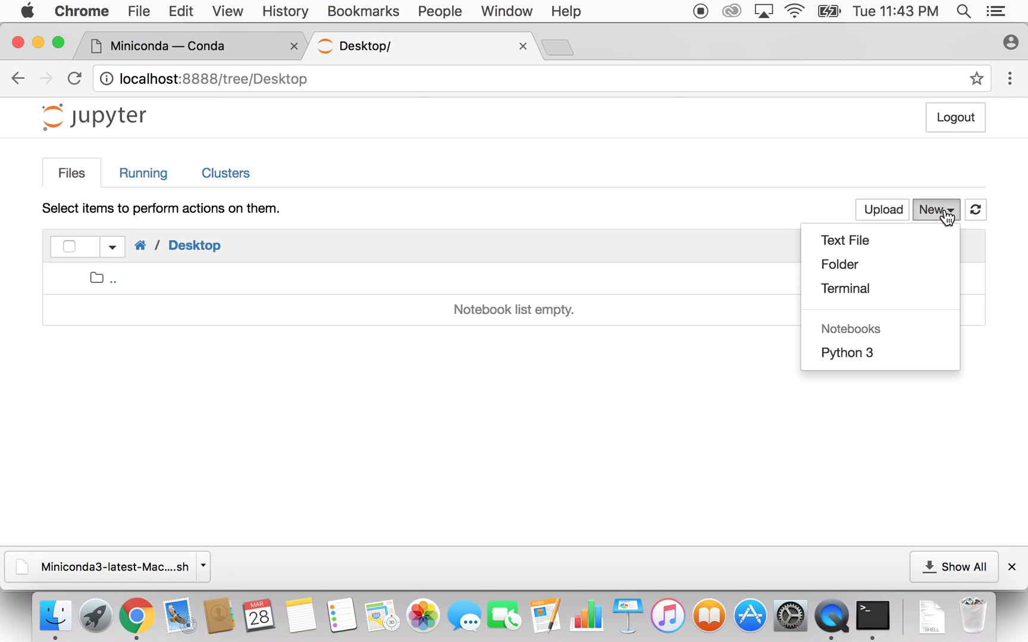
{"action": "left_click", "coordinate": [845, 359]}
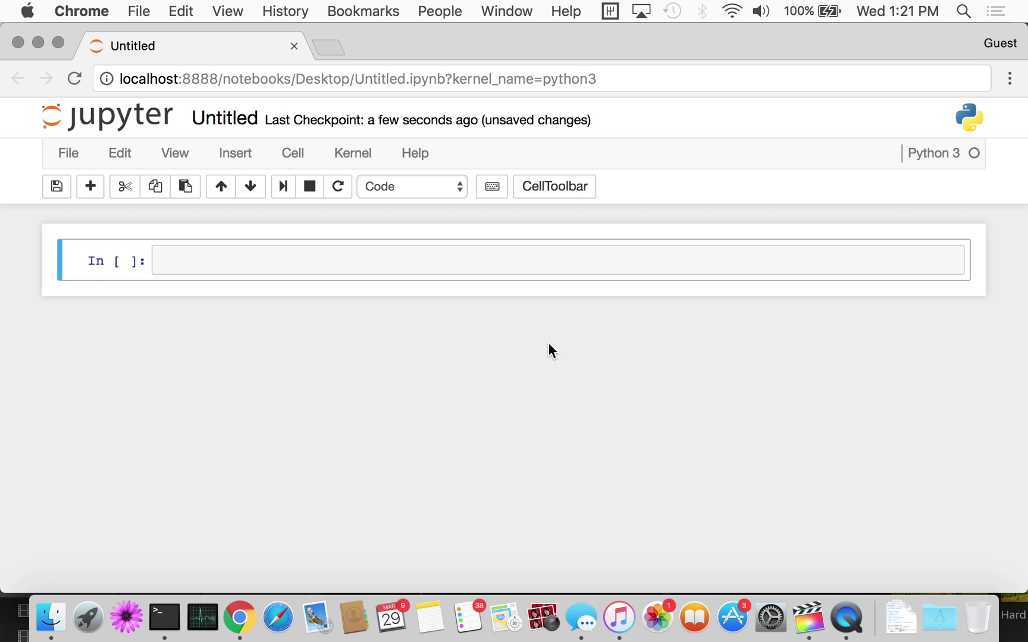